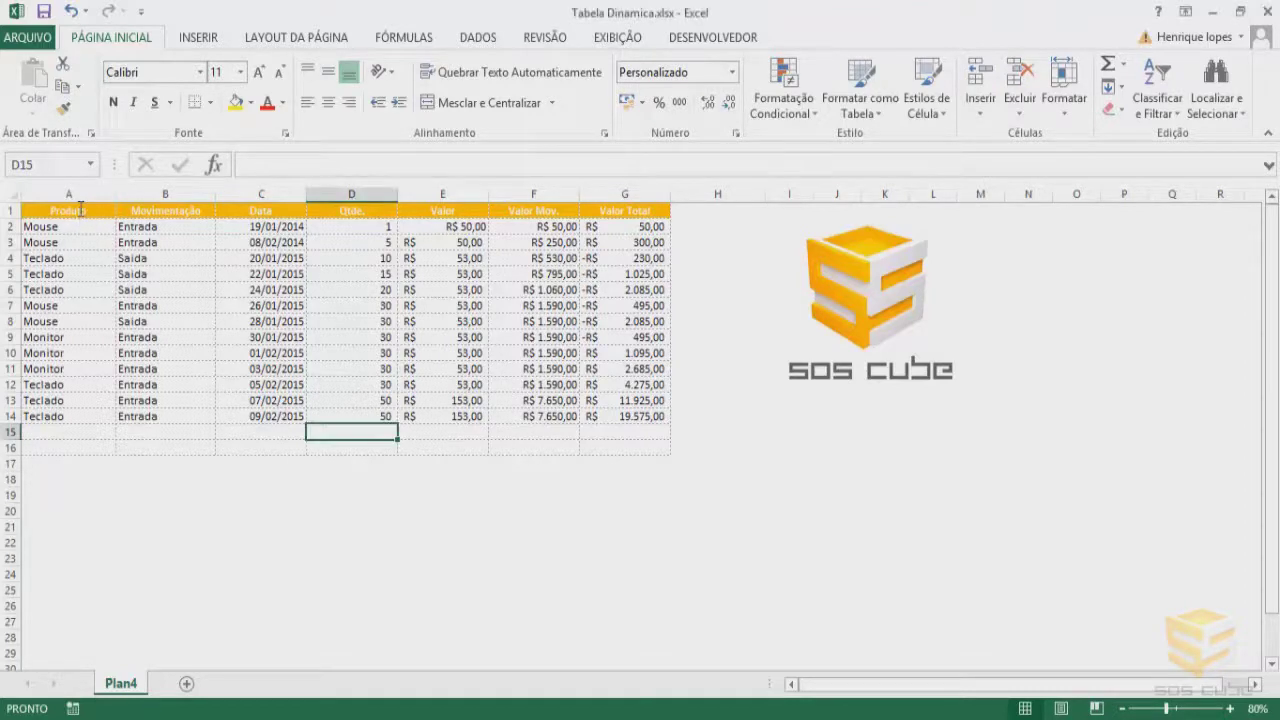
Step: Try selecting table cells, the whole table range and columns A–G, then clear the selection
left_click(140, 211)
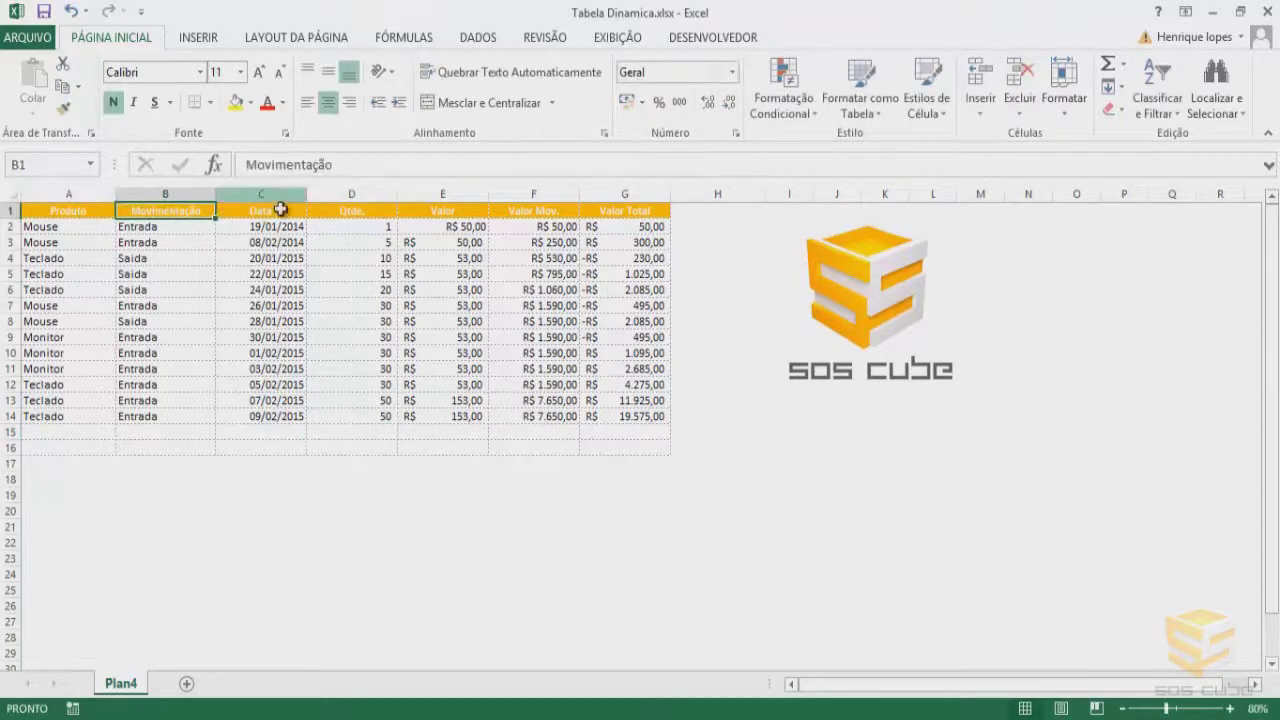
left_click(270, 210)
left_click(340, 226)
left_click(462, 226)
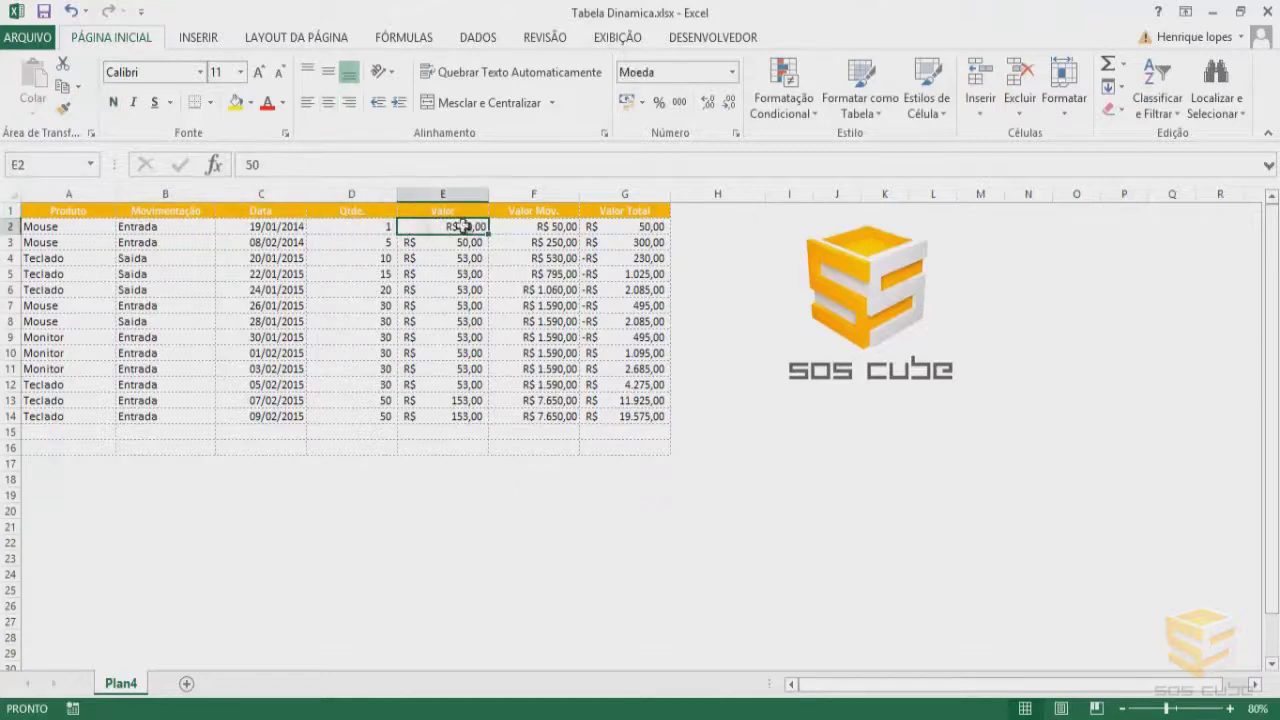
left_click(80, 270)
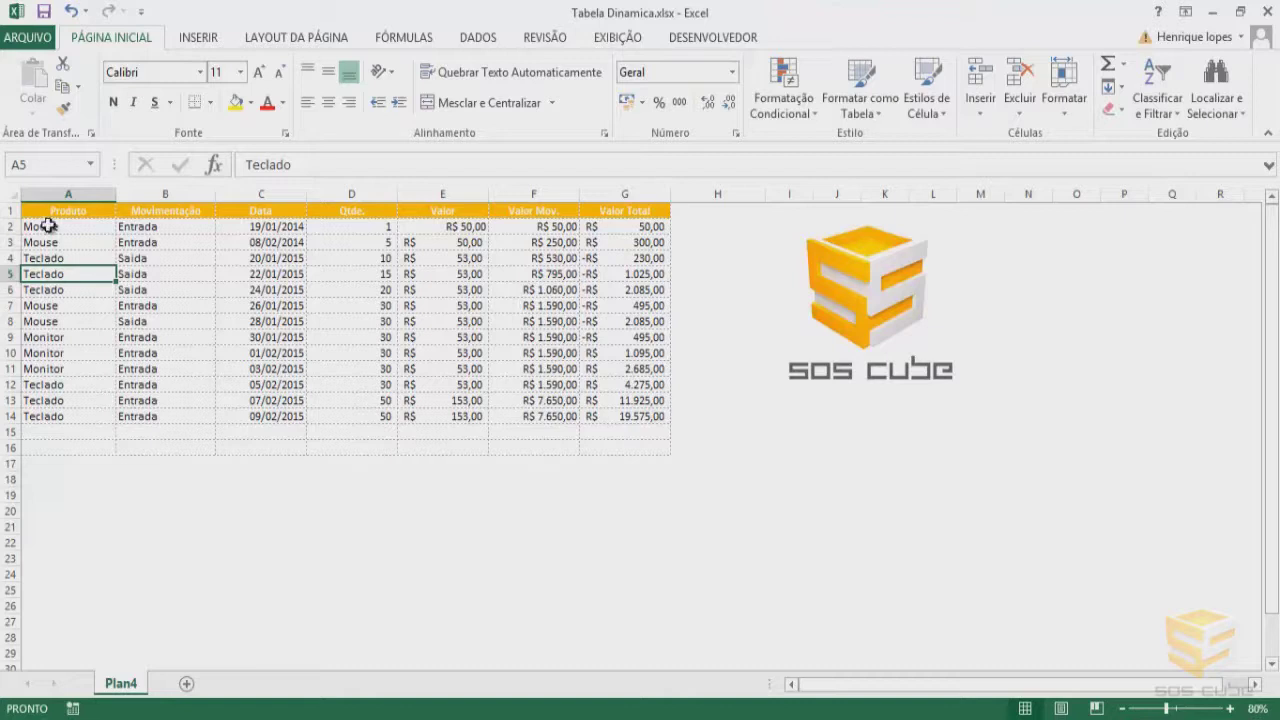
left_click_drag(66, 215, 647, 418)
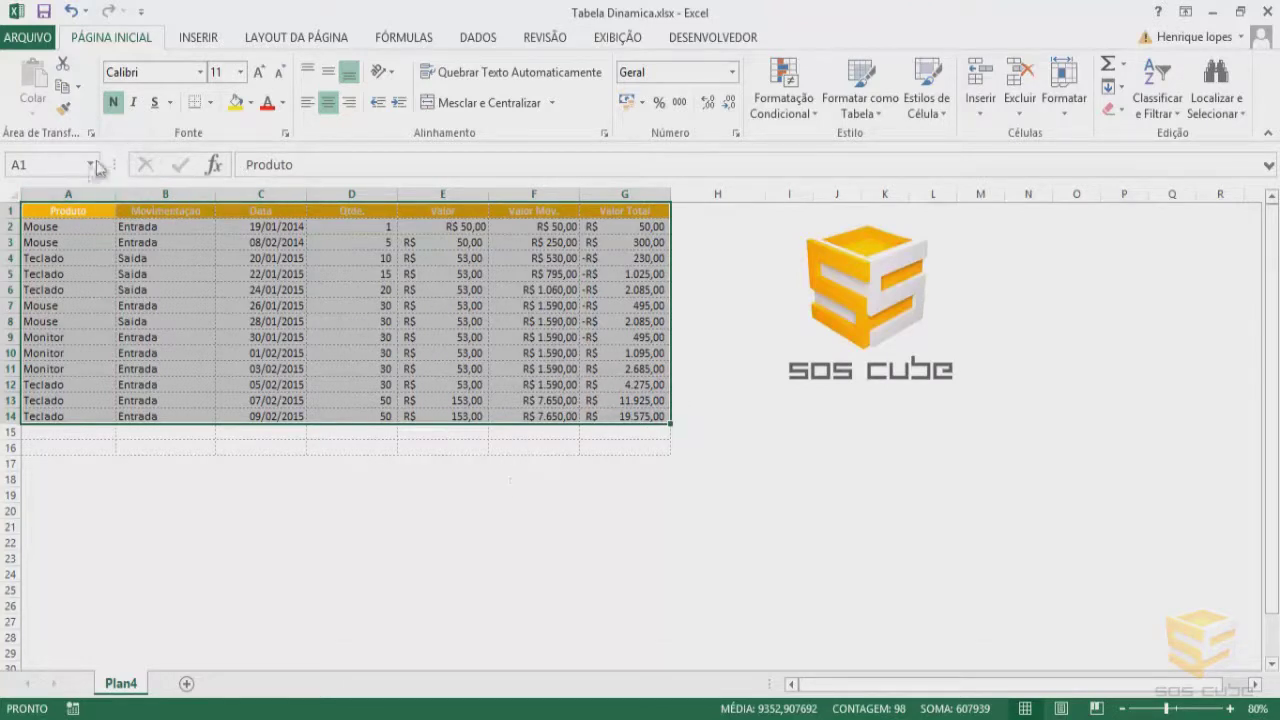
left_click(64, 192)
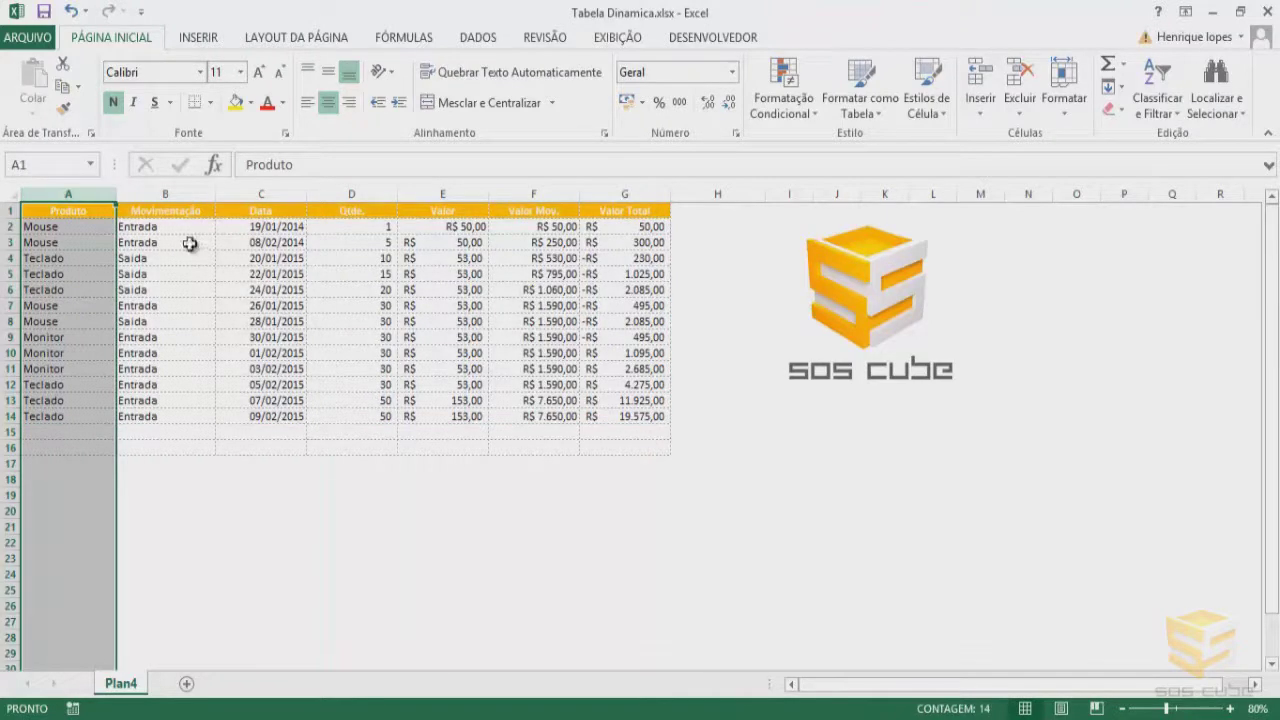
left_click_drag(96, 195, 646, 337)
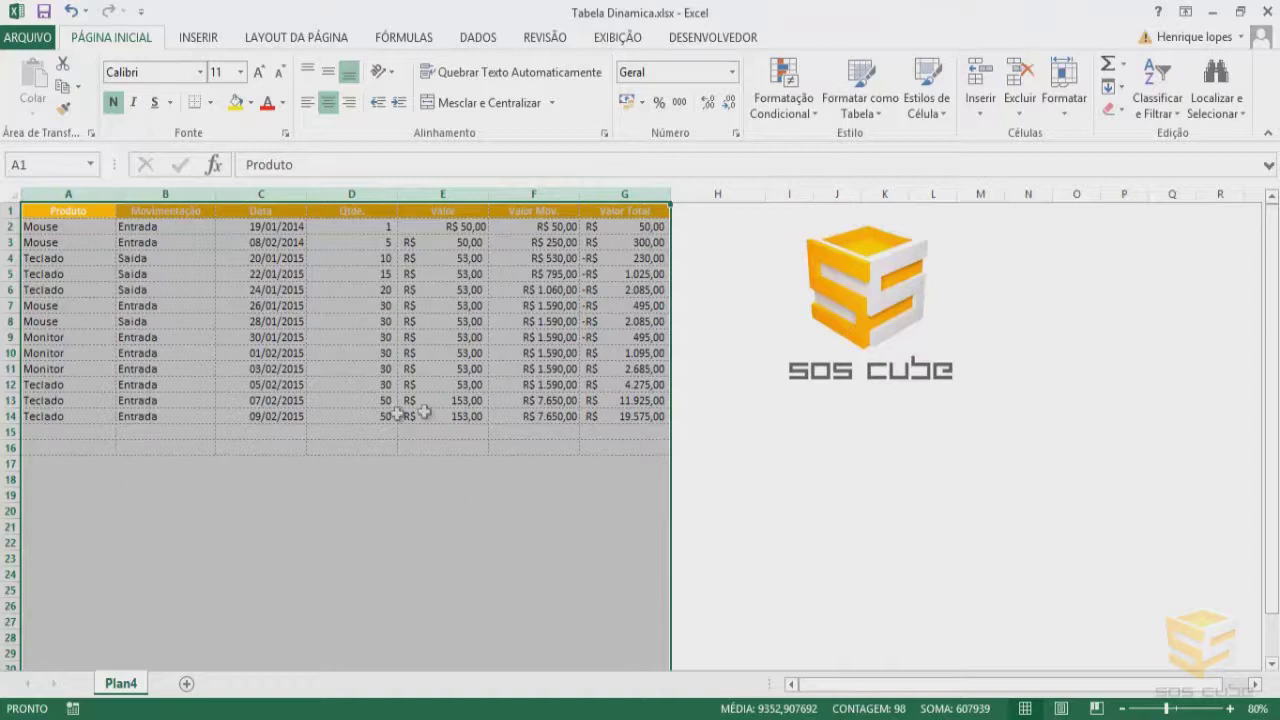
left_click(101, 433)
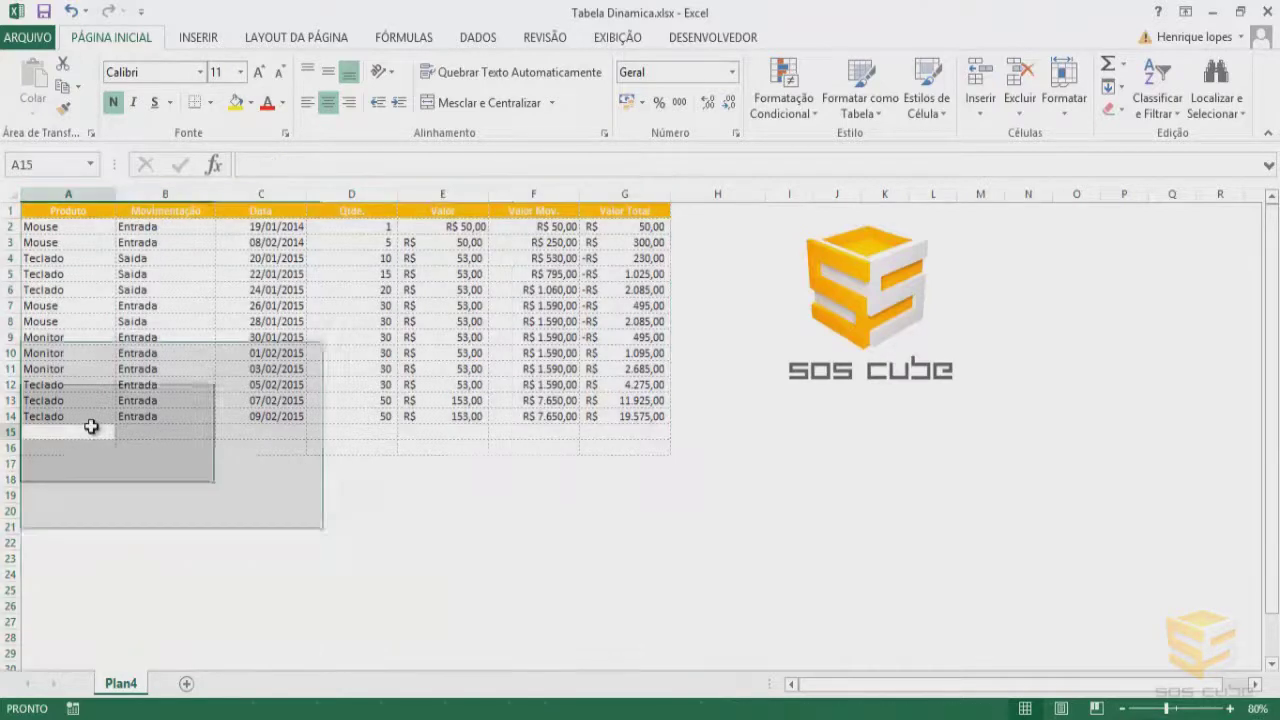
left_click(8, 430)
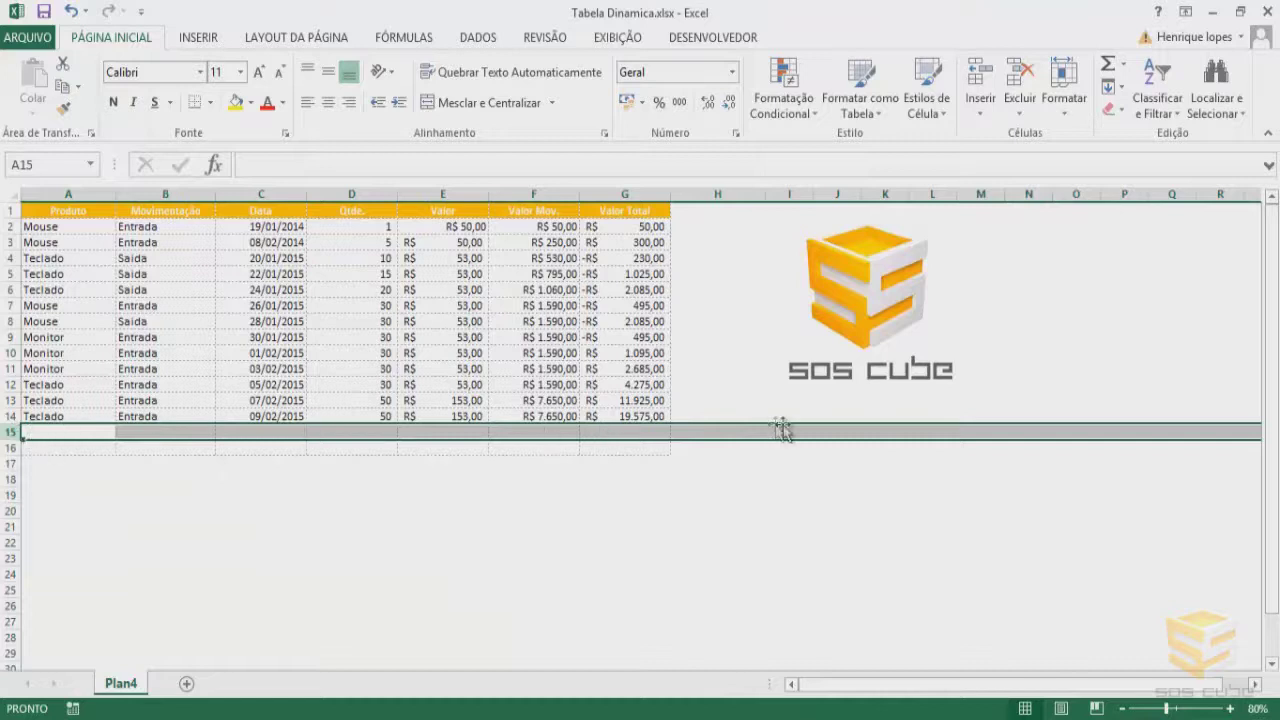
left_click(48, 431)
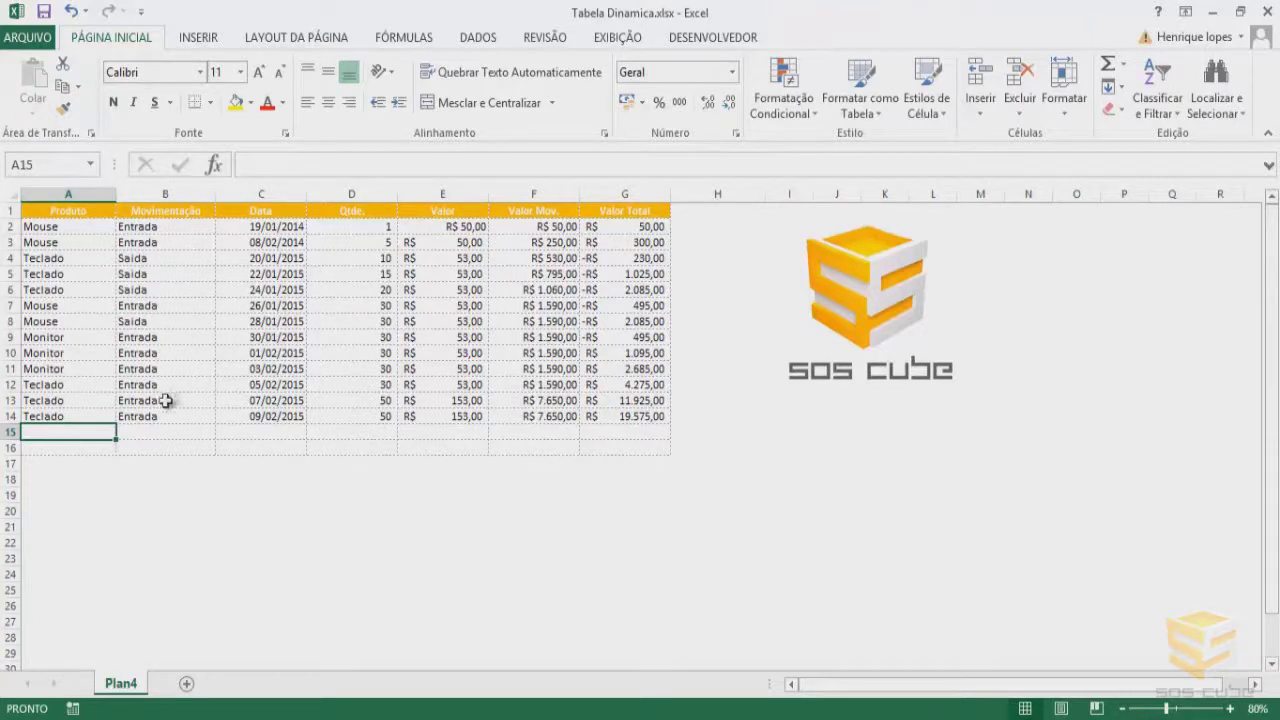
Step: Select whole columns A through G and show the Inserir commands
left_click(88, 218)
left_click_drag(88, 220, 670, 487)
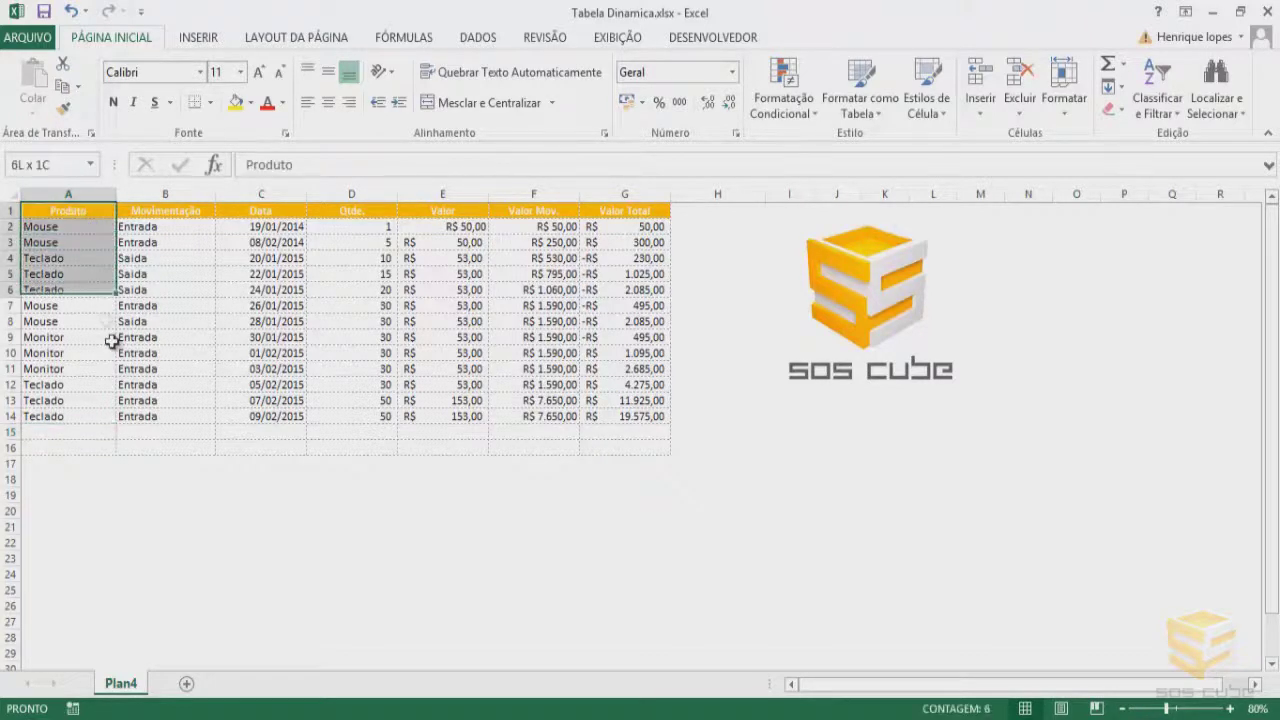
left_click_drag(670, 487, 660, 420)
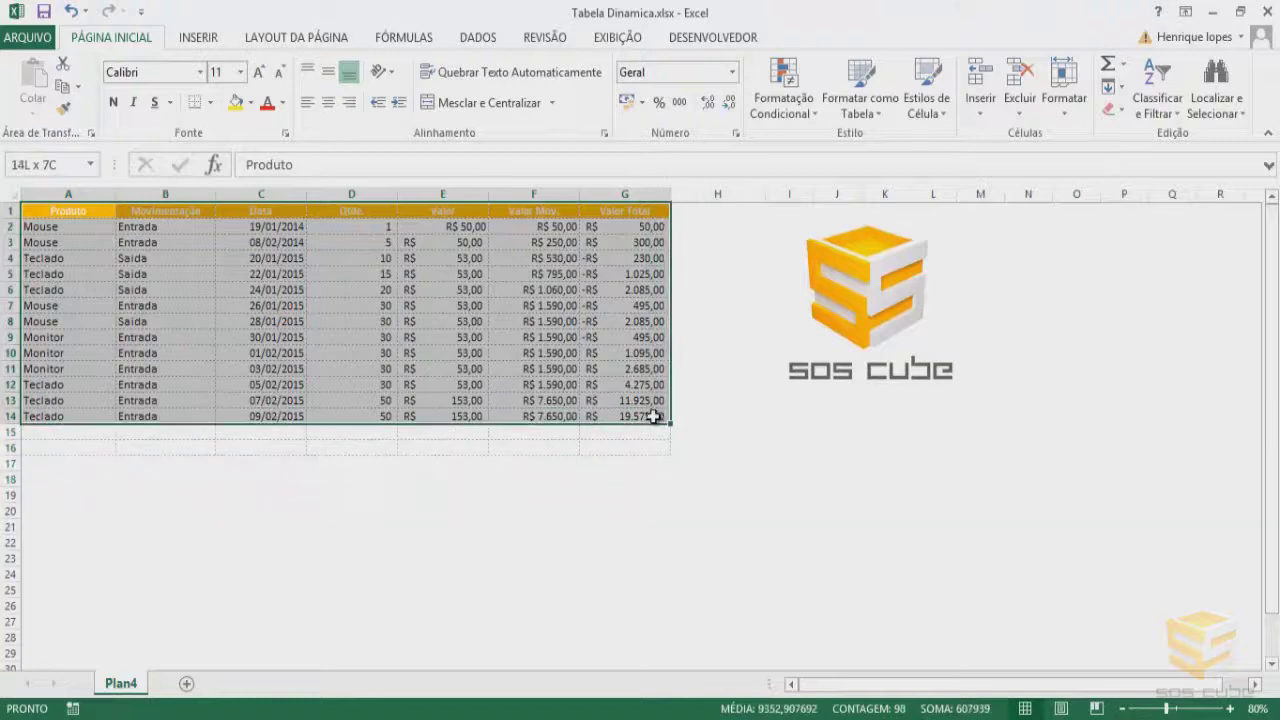
left_click(72, 190)
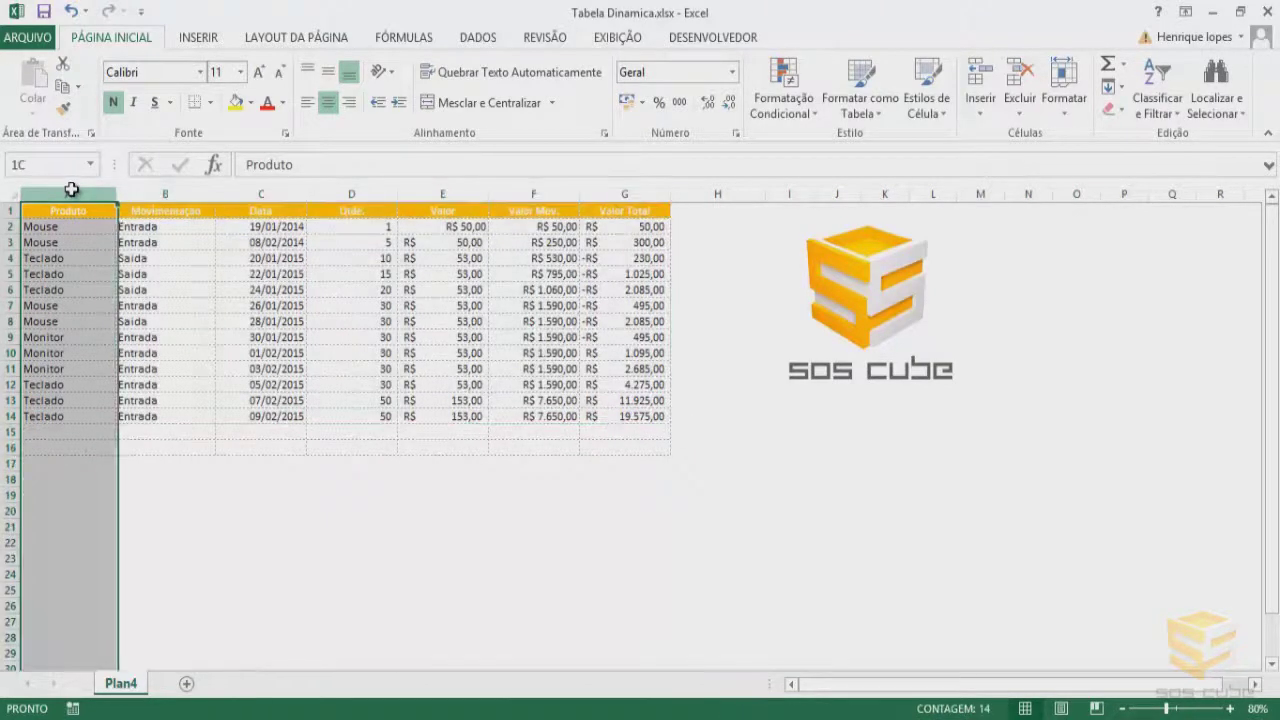
left_click_drag(82, 193, 617, 336)
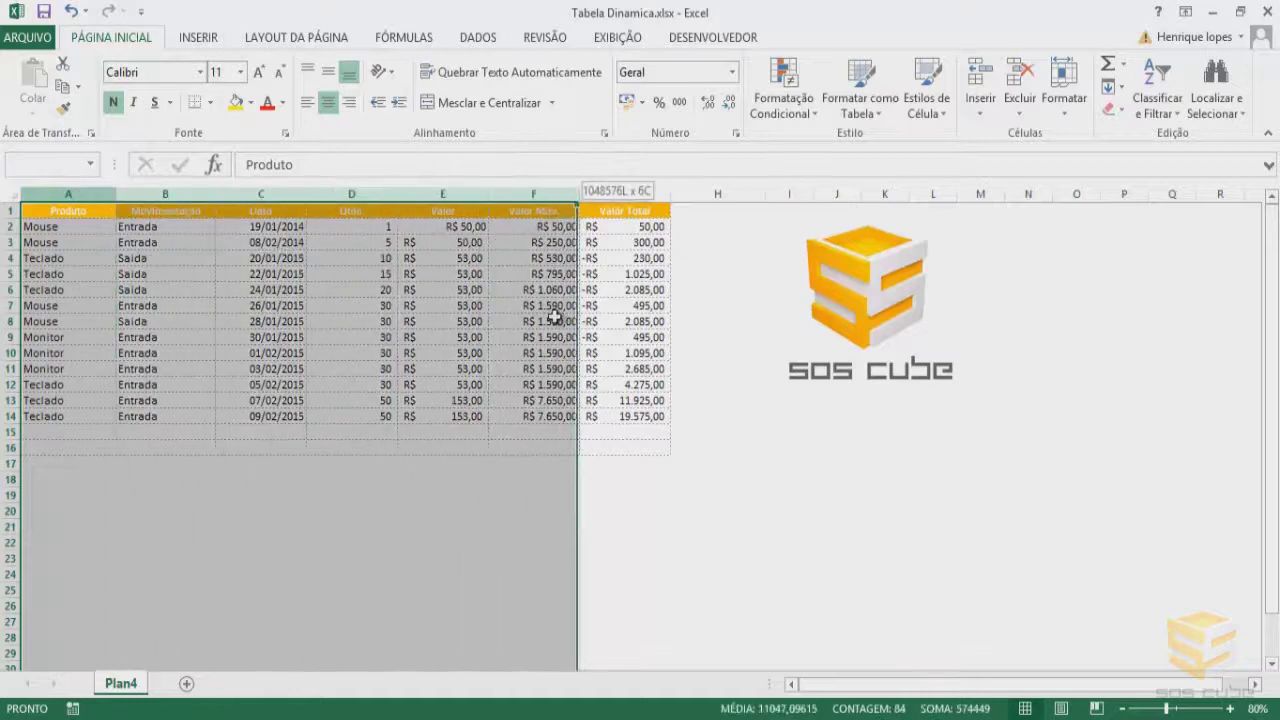
left_click(196, 37)
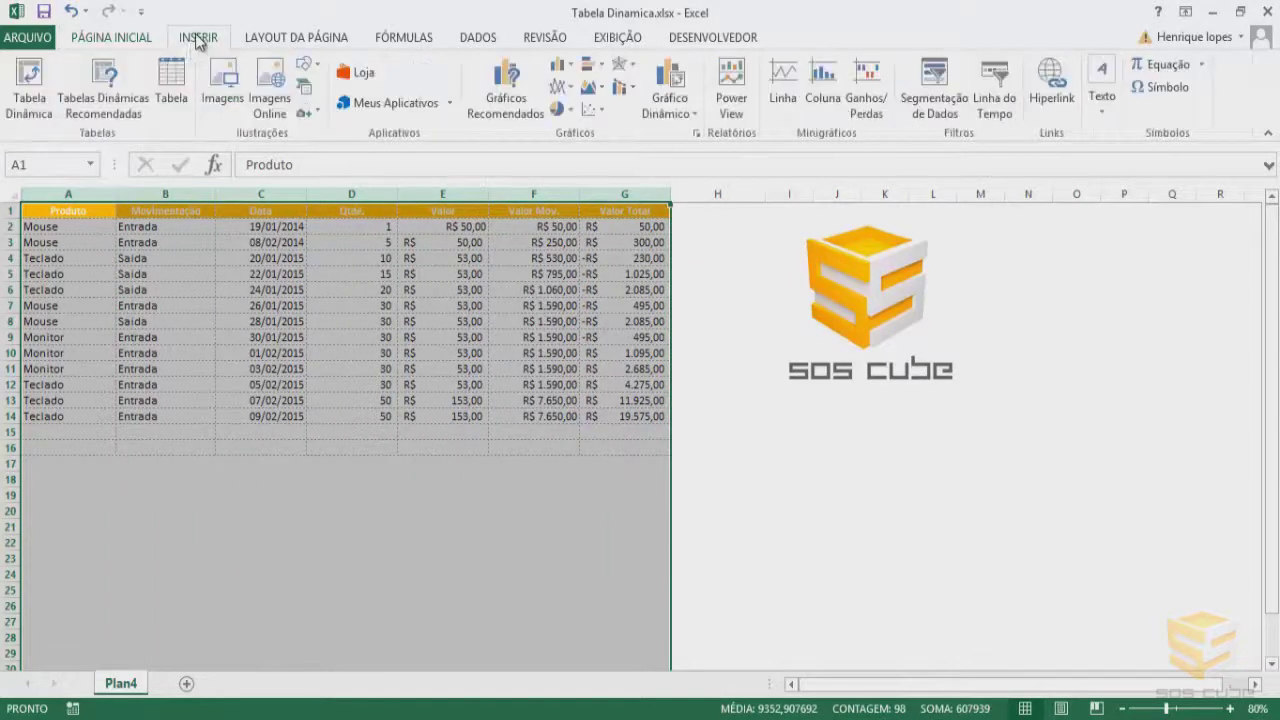
Step: Create a pivot table from Plan4!$A:$G, placed on a new worksheet
left_click(32, 80)
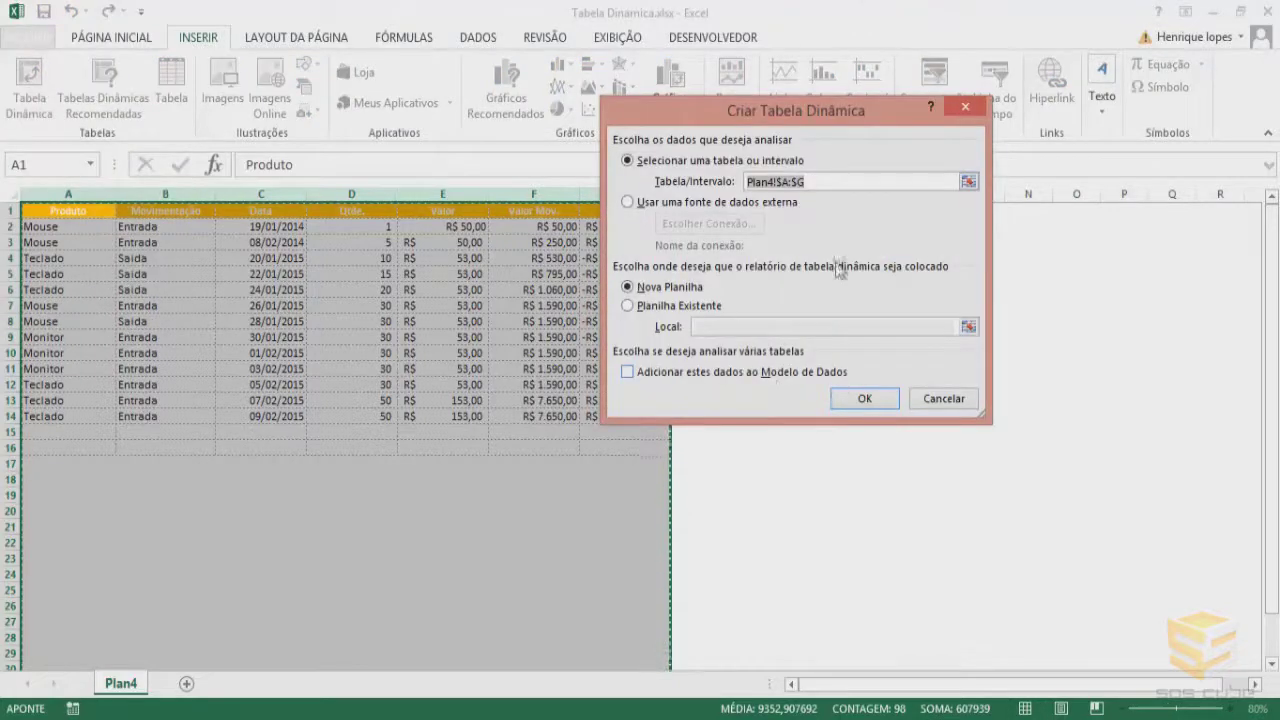
left_click_drag(799, 109, 873, 128)
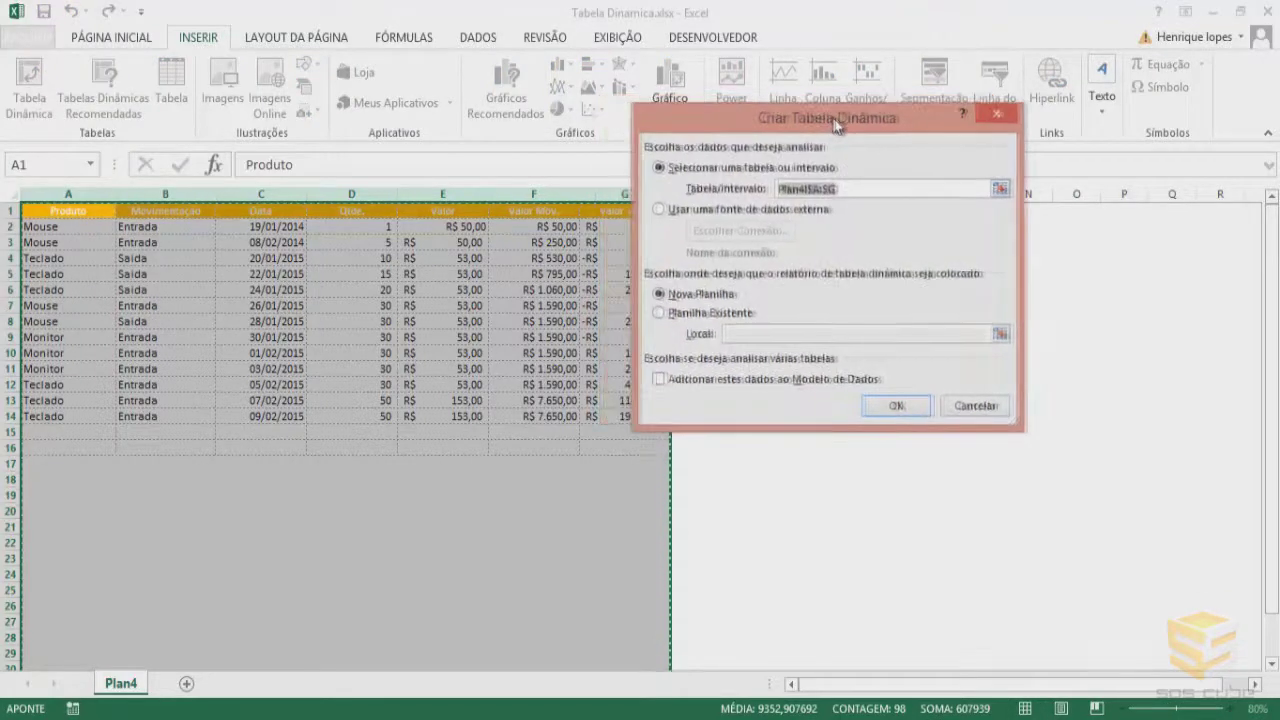
left_click(896, 201)
left_click_drag(913, 201, 820, 202)
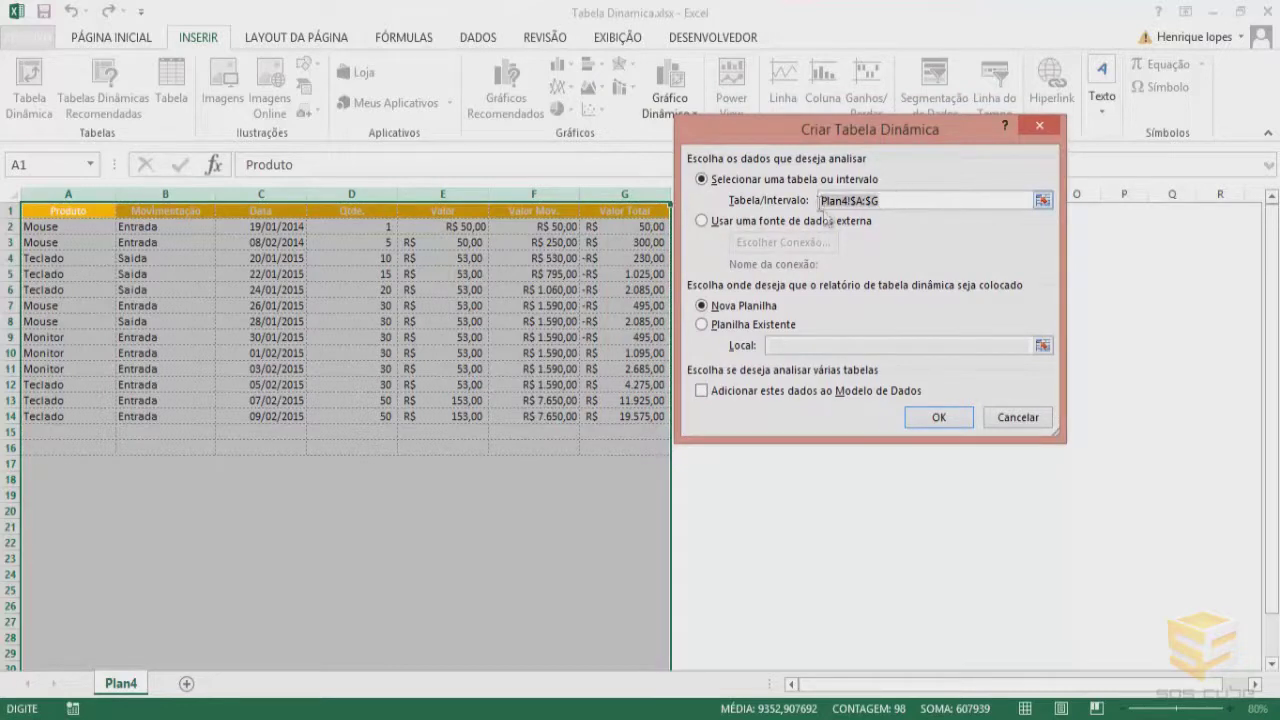
left_click(760, 306)
left_click(740, 325)
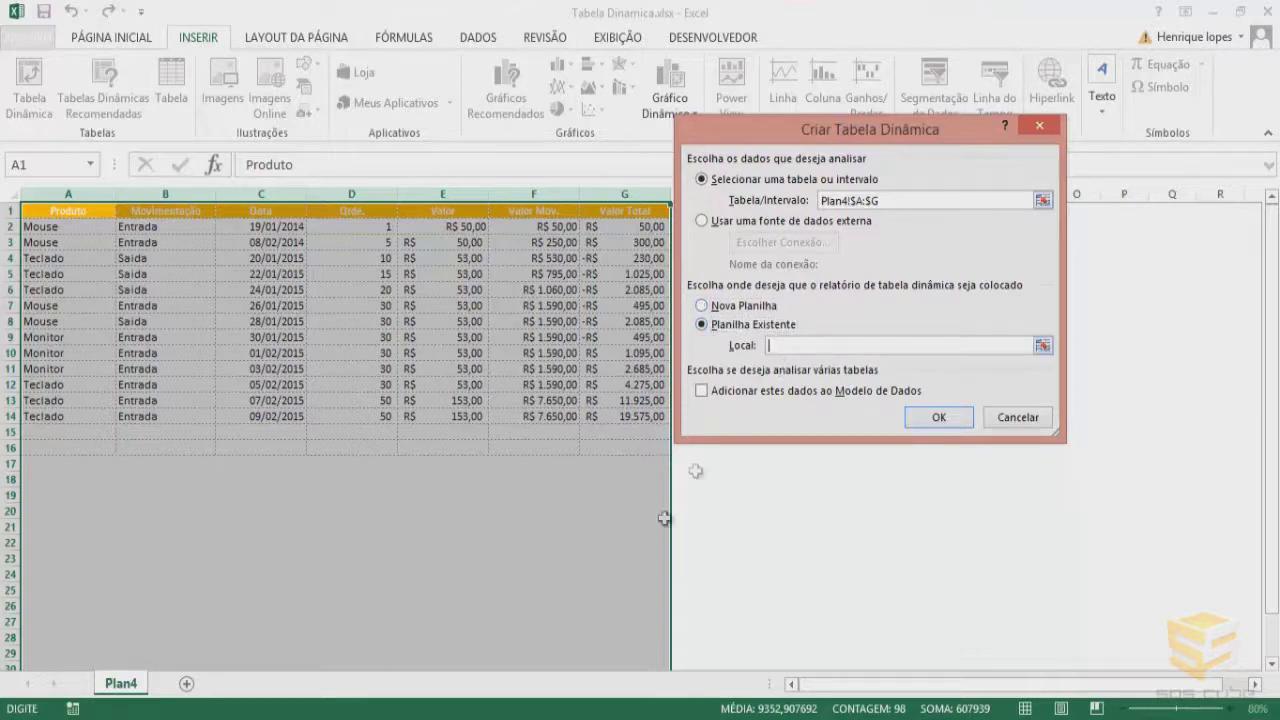
left_click(703, 306)
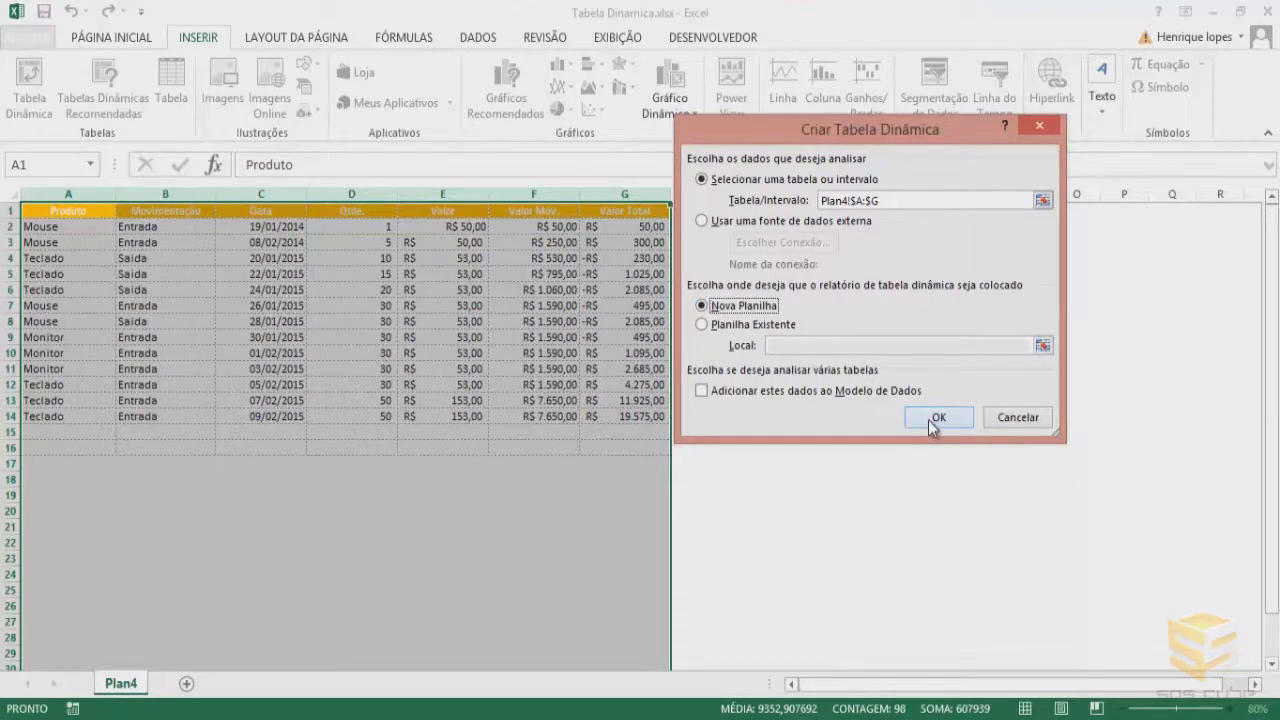
left_click(936, 418)
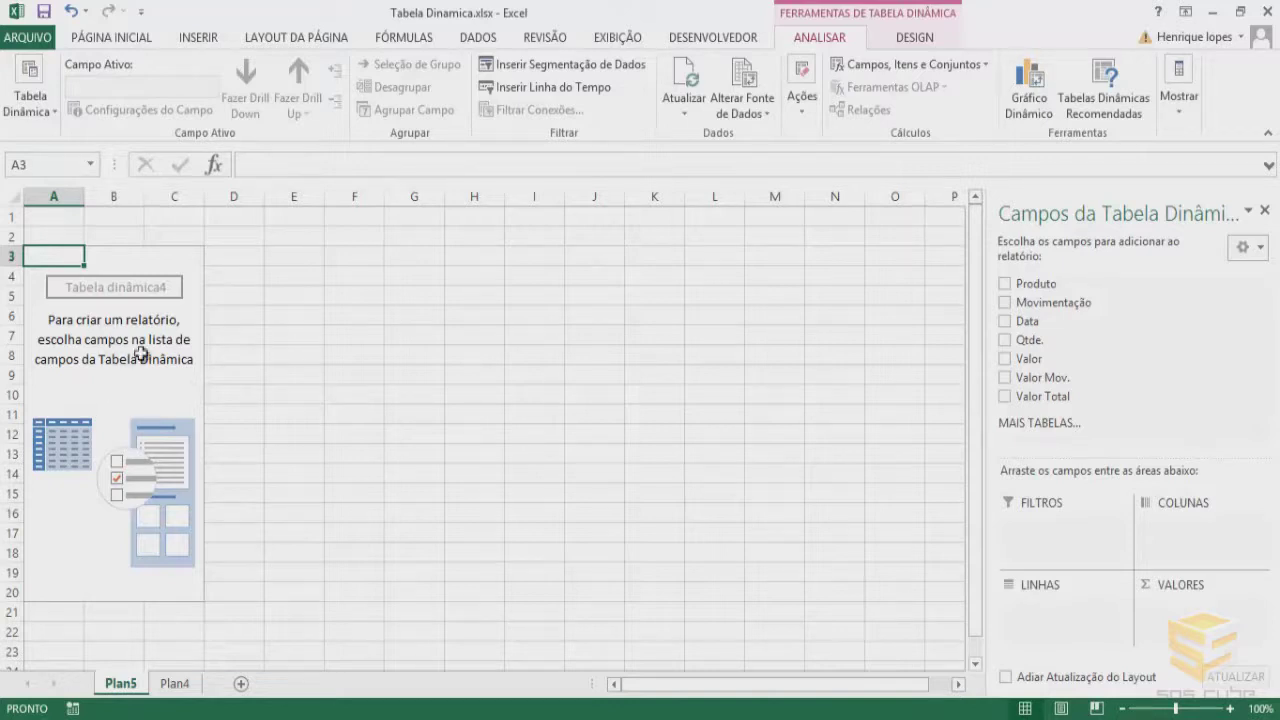
Step: Inspect the empty pivot on Plan5, widen its field list, and start dragging the Data field
left_click(130, 283)
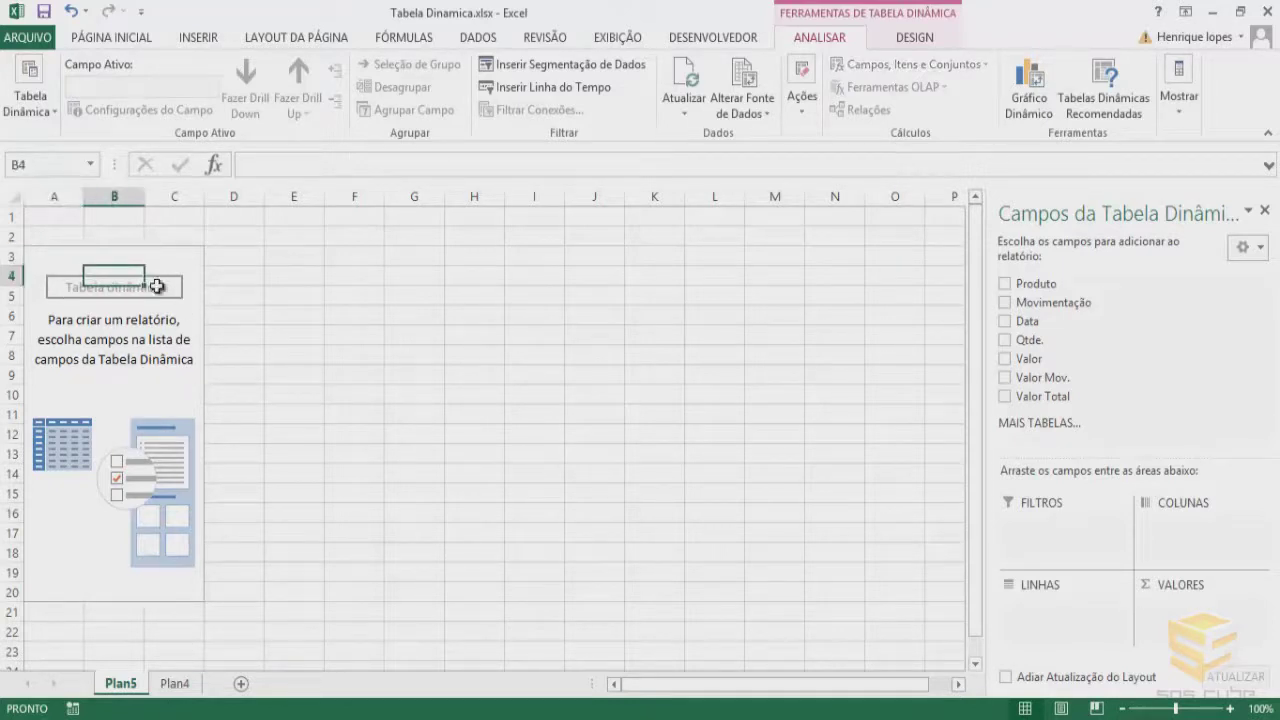
left_click(176, 554)
left_click(55, 295)
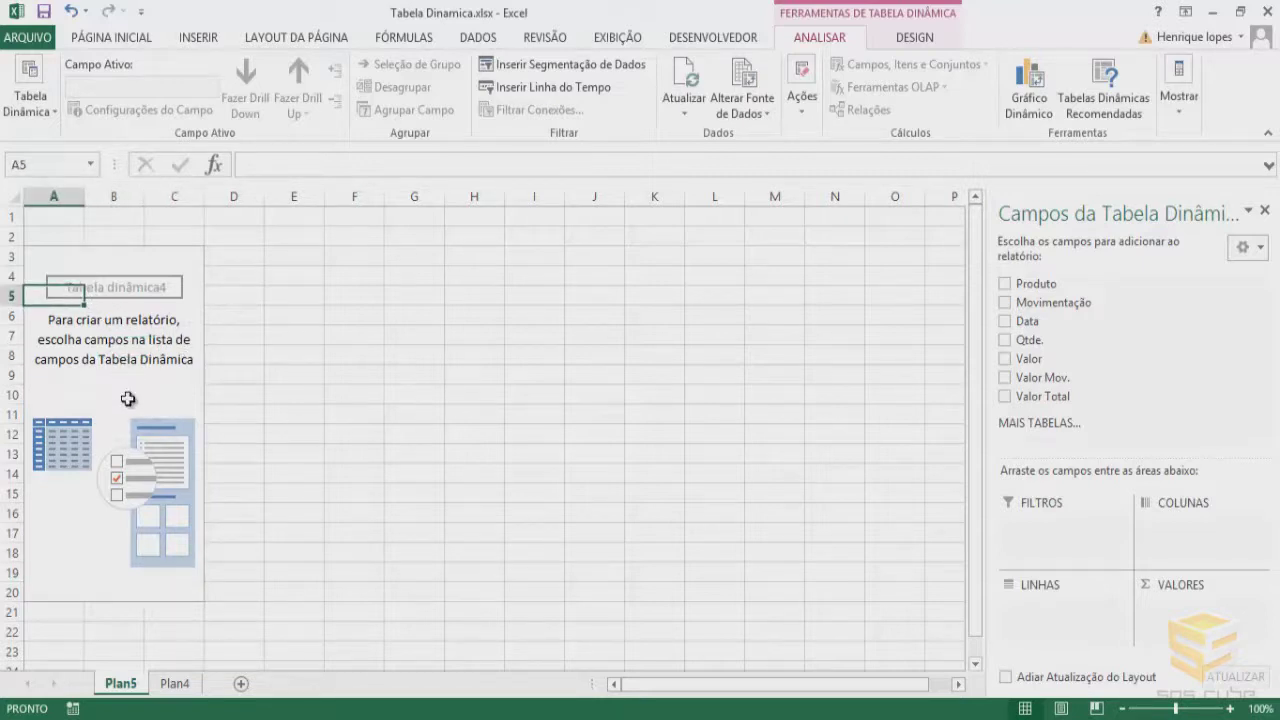
left_click(49, 256)
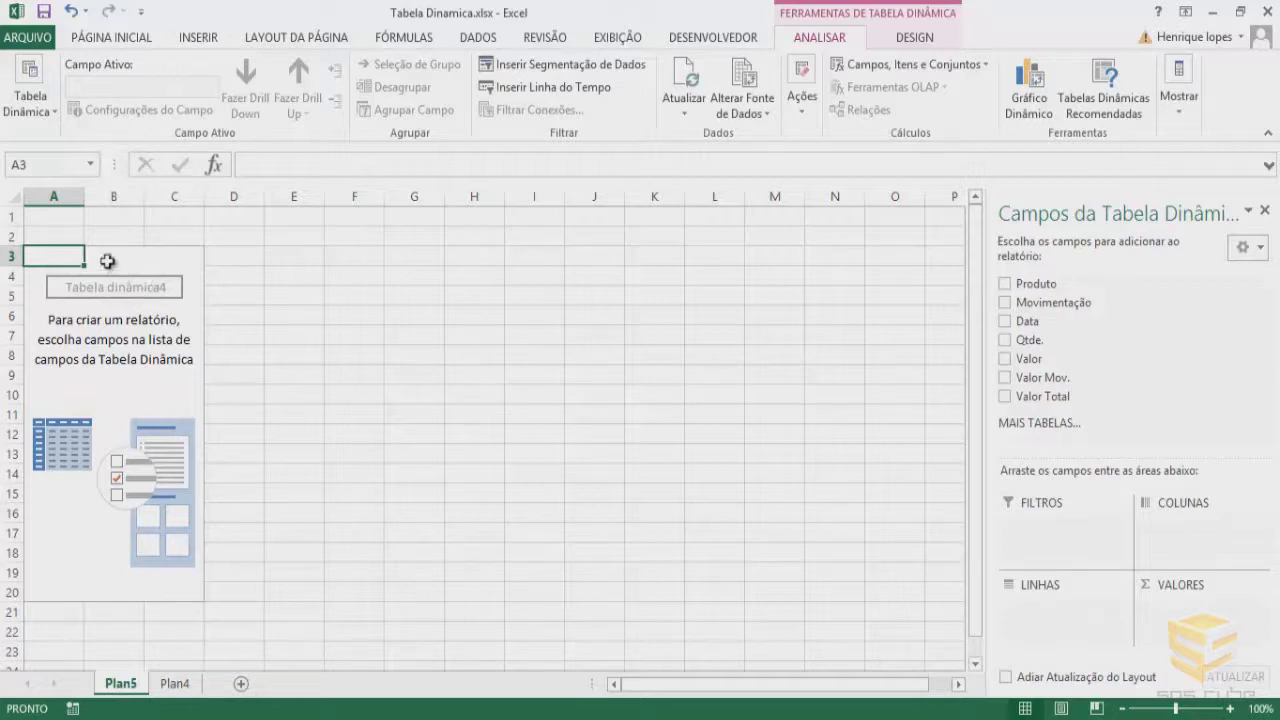
left_click(106, 258)
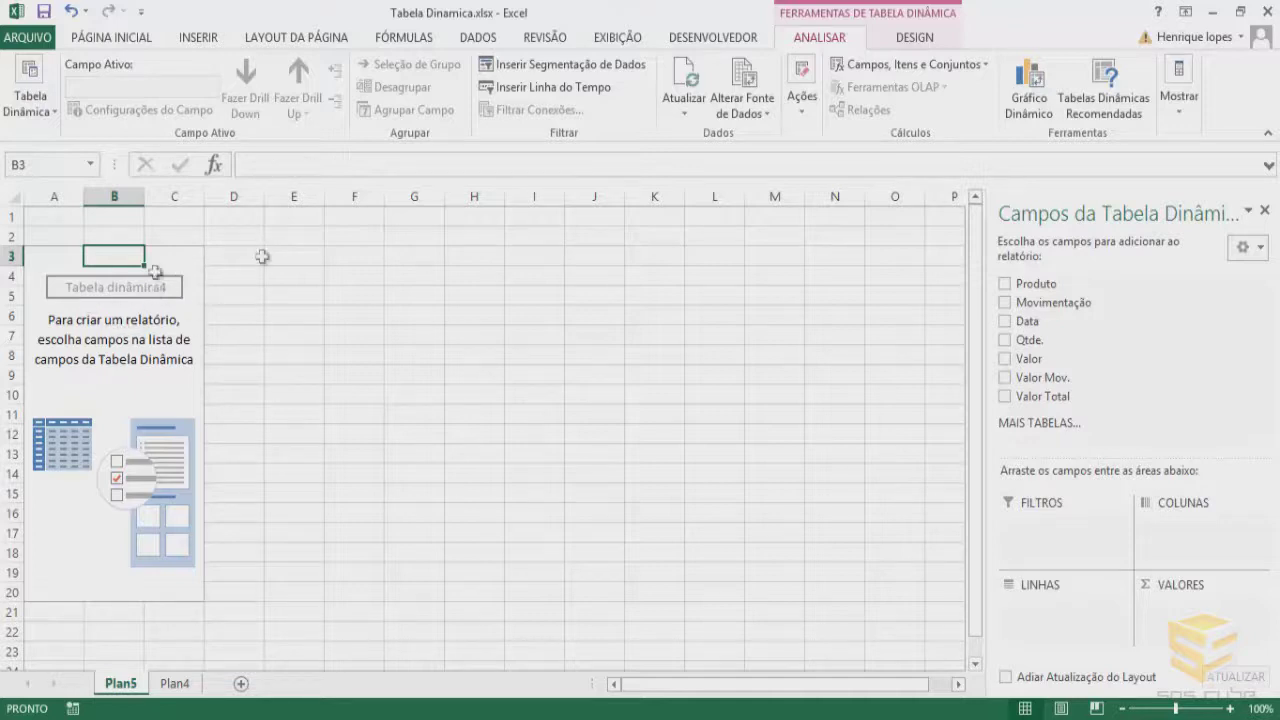
left_click_drag(982, 256, 944, 256)
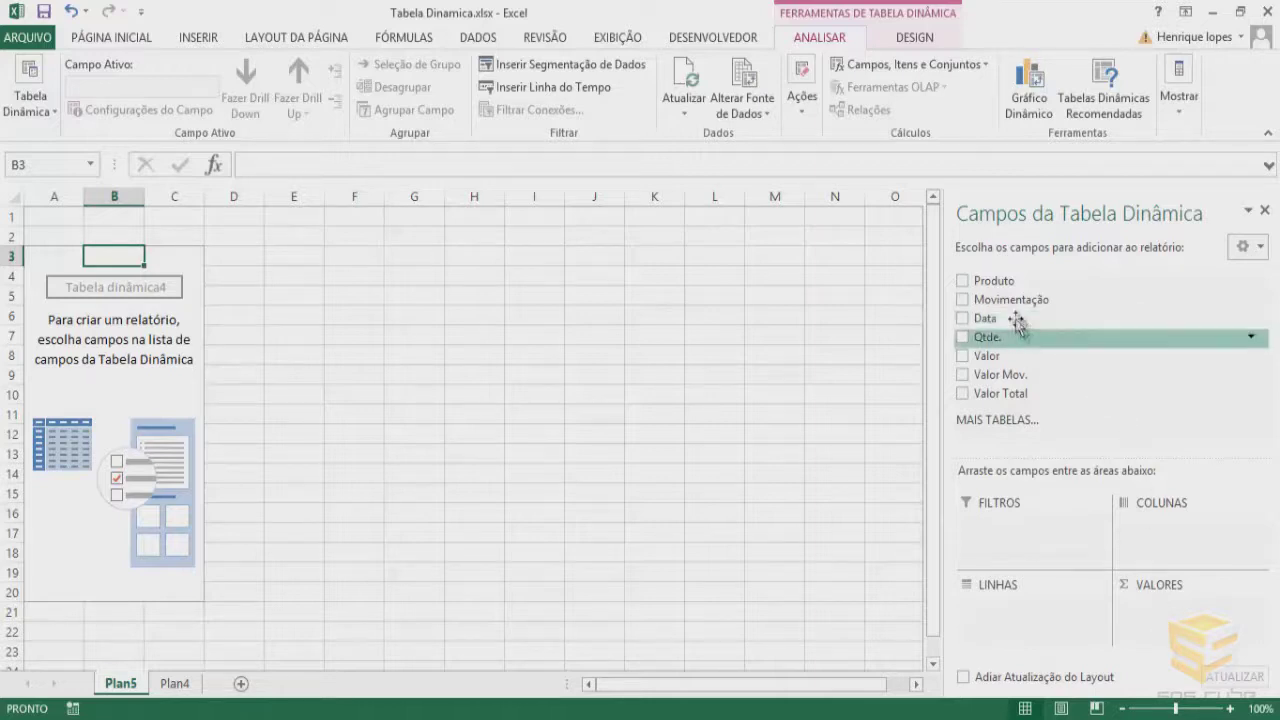
mouse_move(990, 318)
left_mouse_down()
mouse_move(1012, 358)
mouse_move(1020, 525)
left_mouse_up()
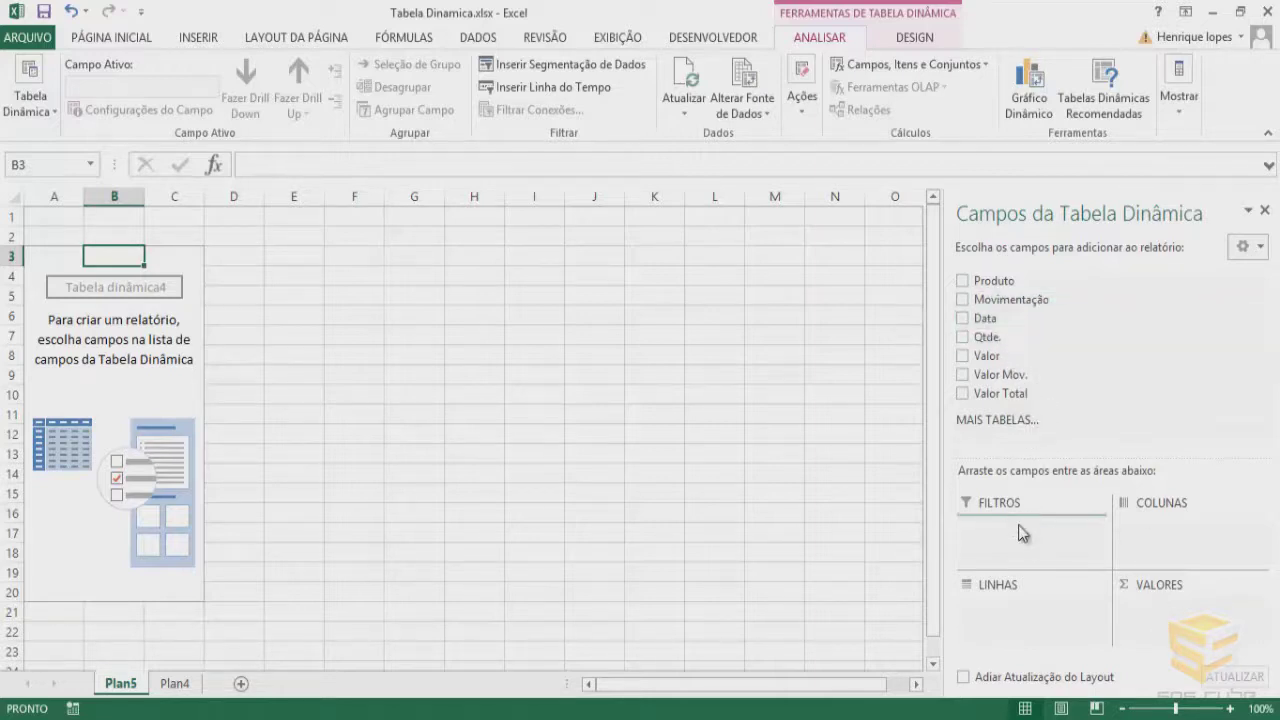
Step: Add Produto as the pivot table's row labels
left_click(109, 218)
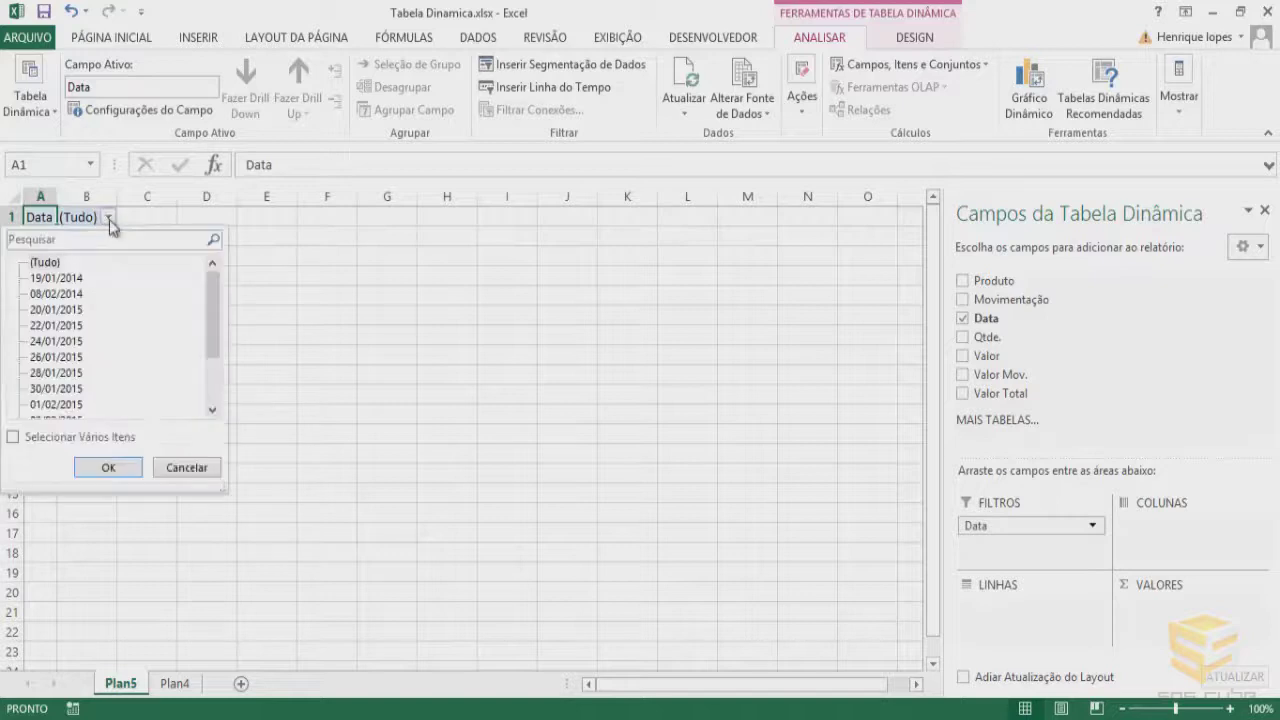
left_click(190, 470)
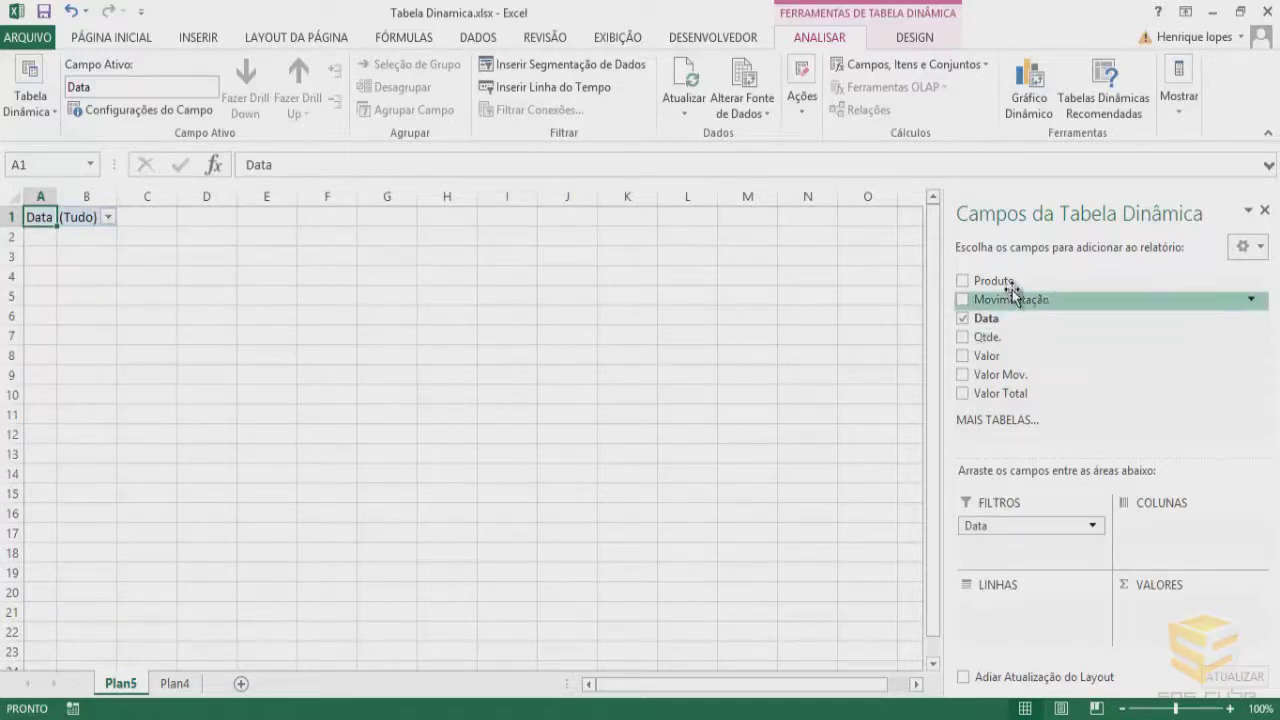
left_click_drag(1000, 282, 1043, 608)
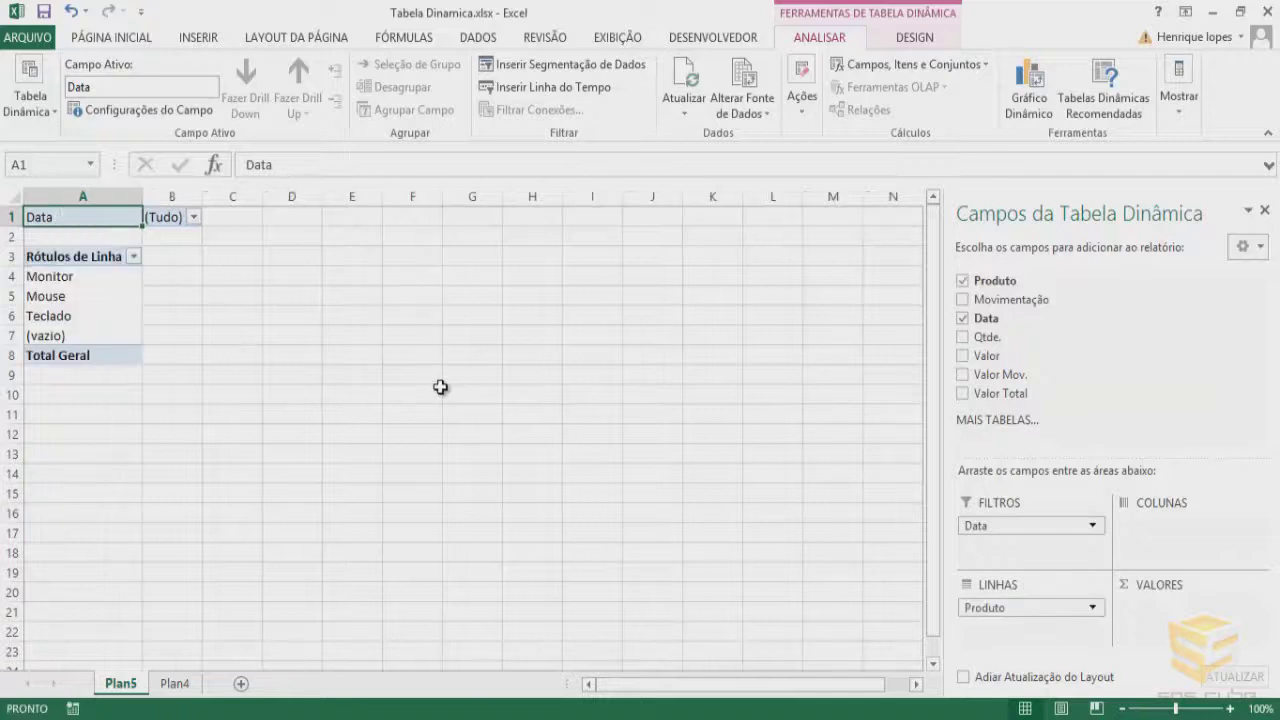
Step: Filter the product rows to hide (vazio), leaving Monitor, Mouse and Teclado
left_click(62, 278)
left_click_drag(60, 282, 57, 318)
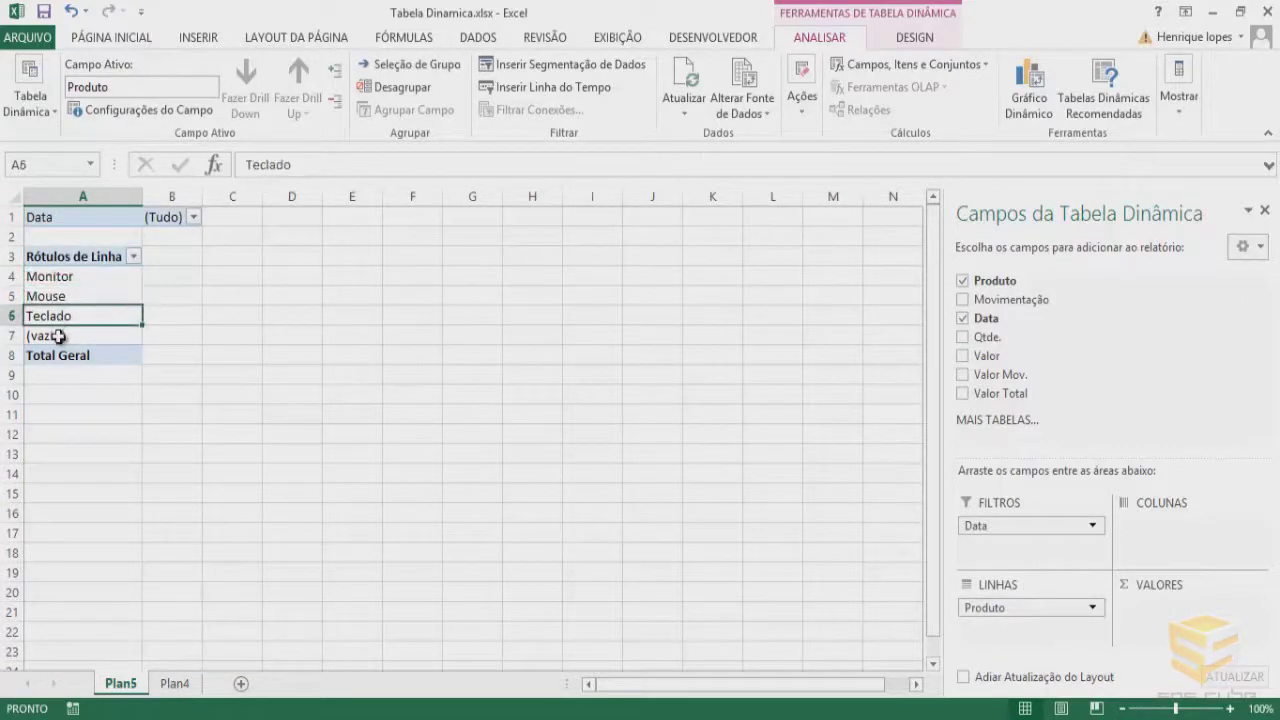
left_click_drag(57, 318, 55, 337)
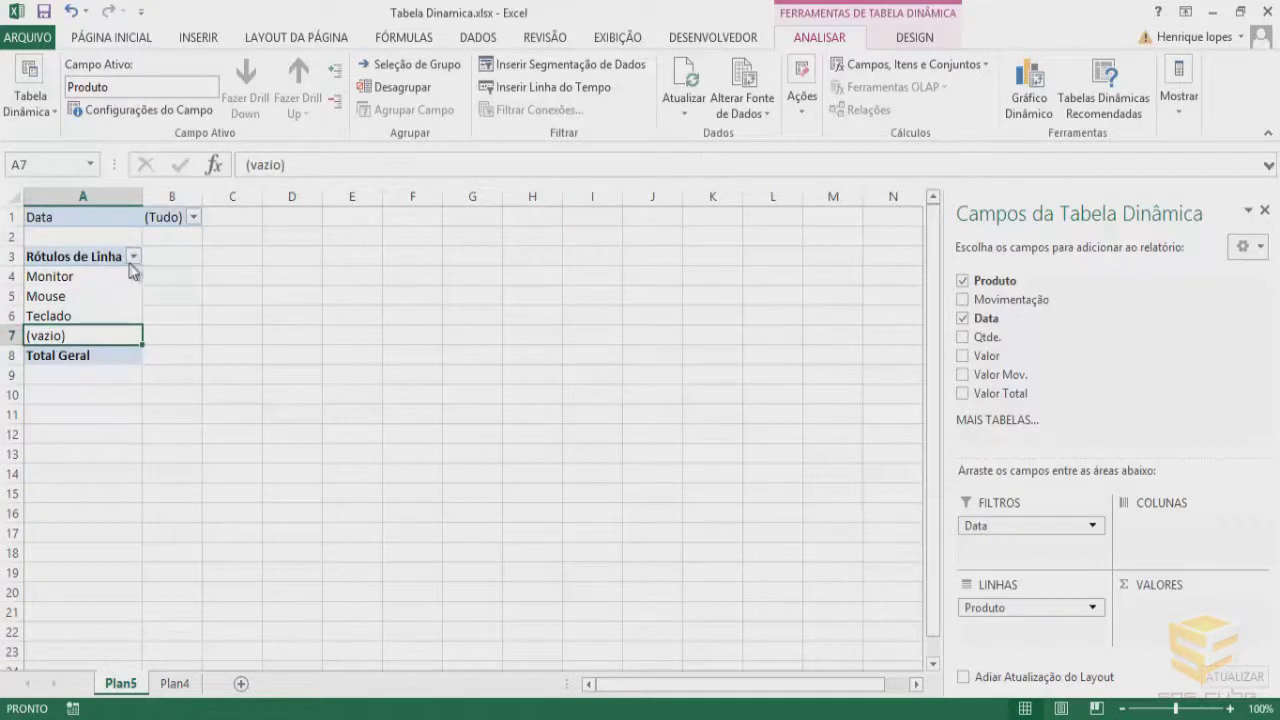
left_click(134, 256)
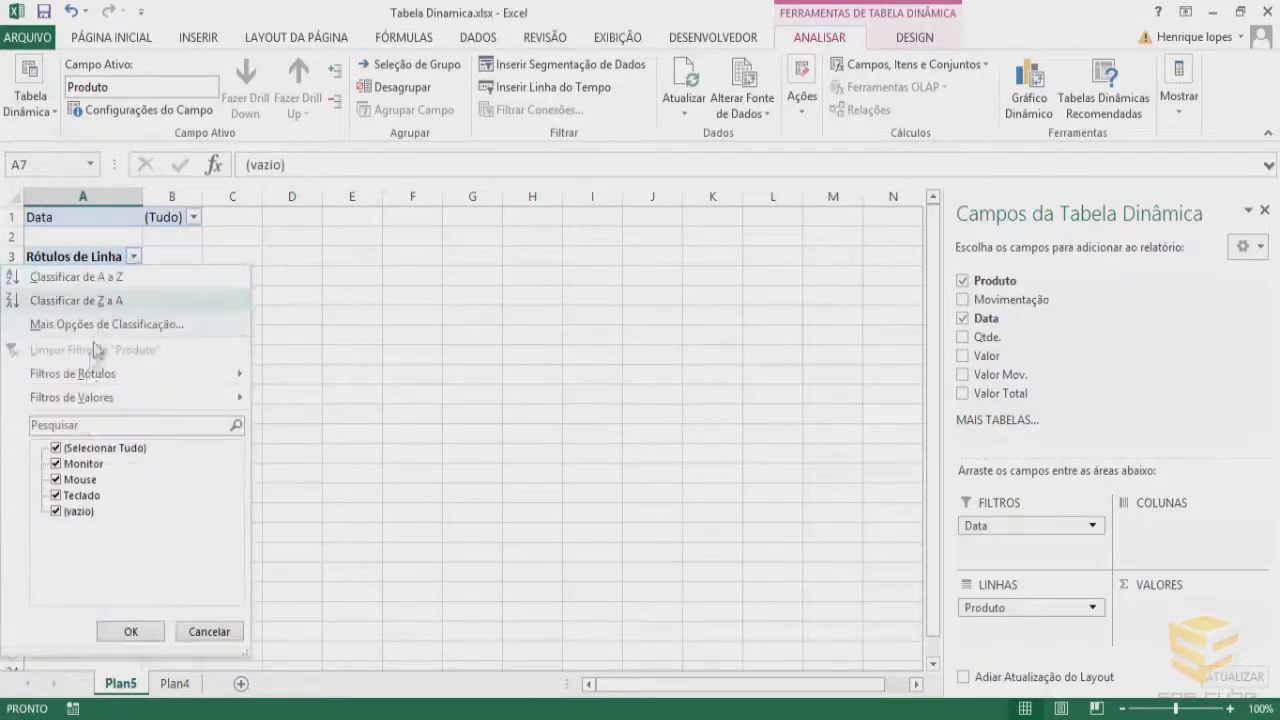
left_click(56, 512)
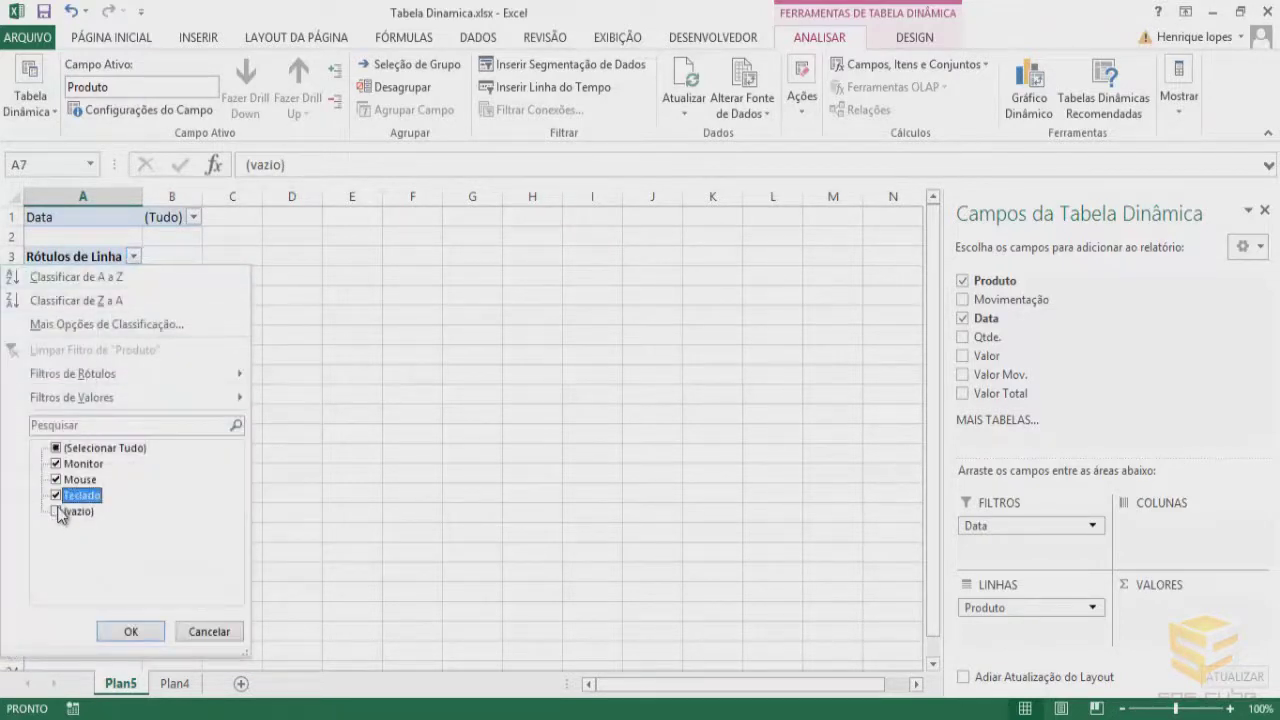
left_click(150, 631)
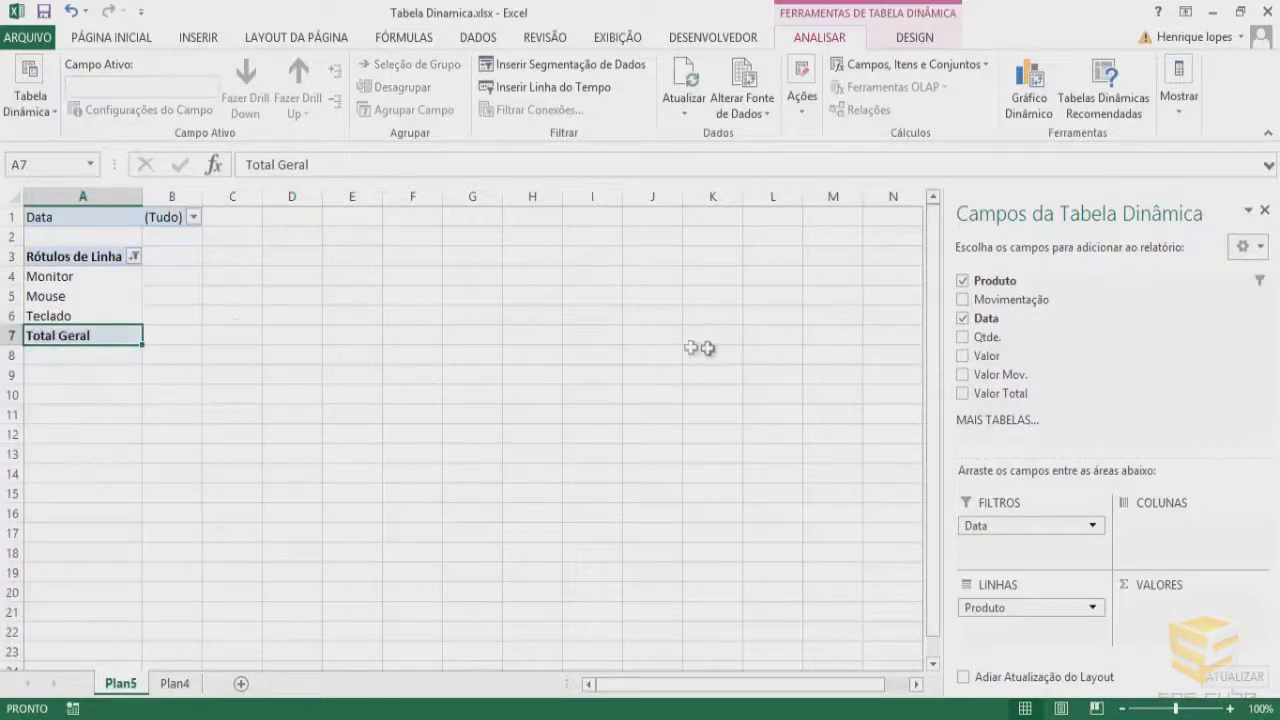
Step: Add Qtde. to Valores as a count (3, 4, 6) and open its value field settings
left_click_drag(1067, 377, 1160, 520)
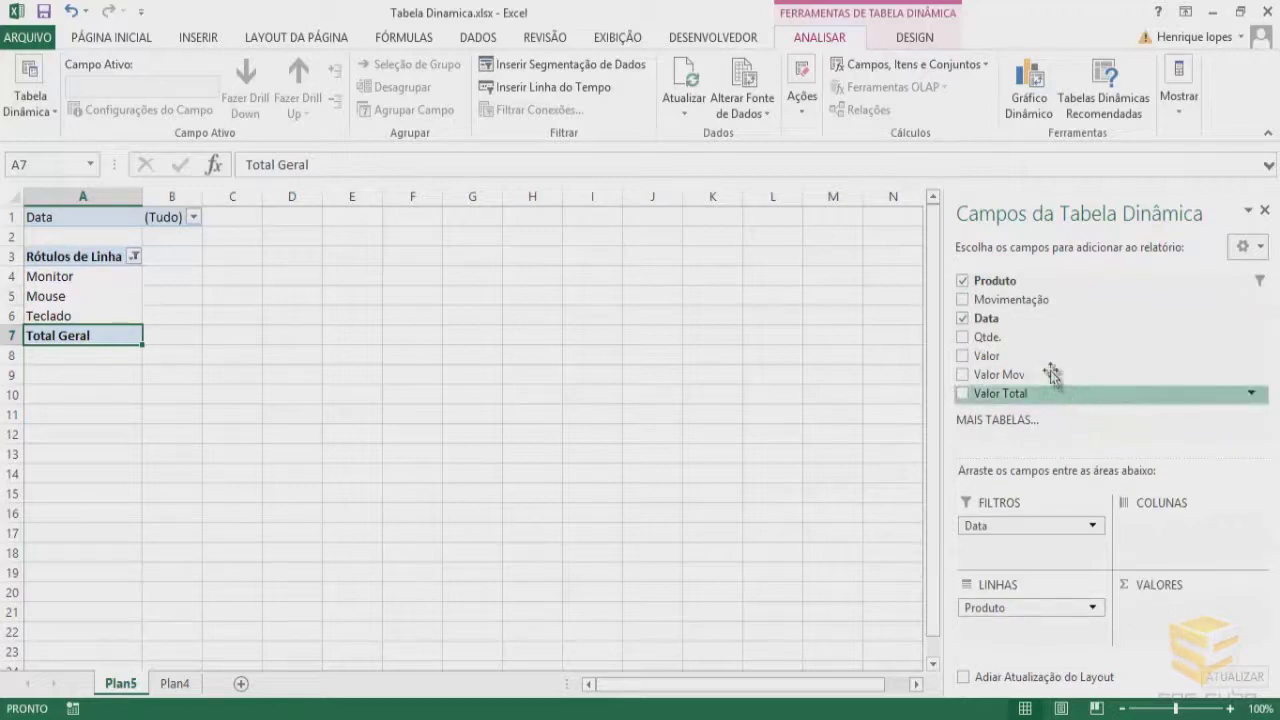
left_click_drag(988, 341, 1162, 612)
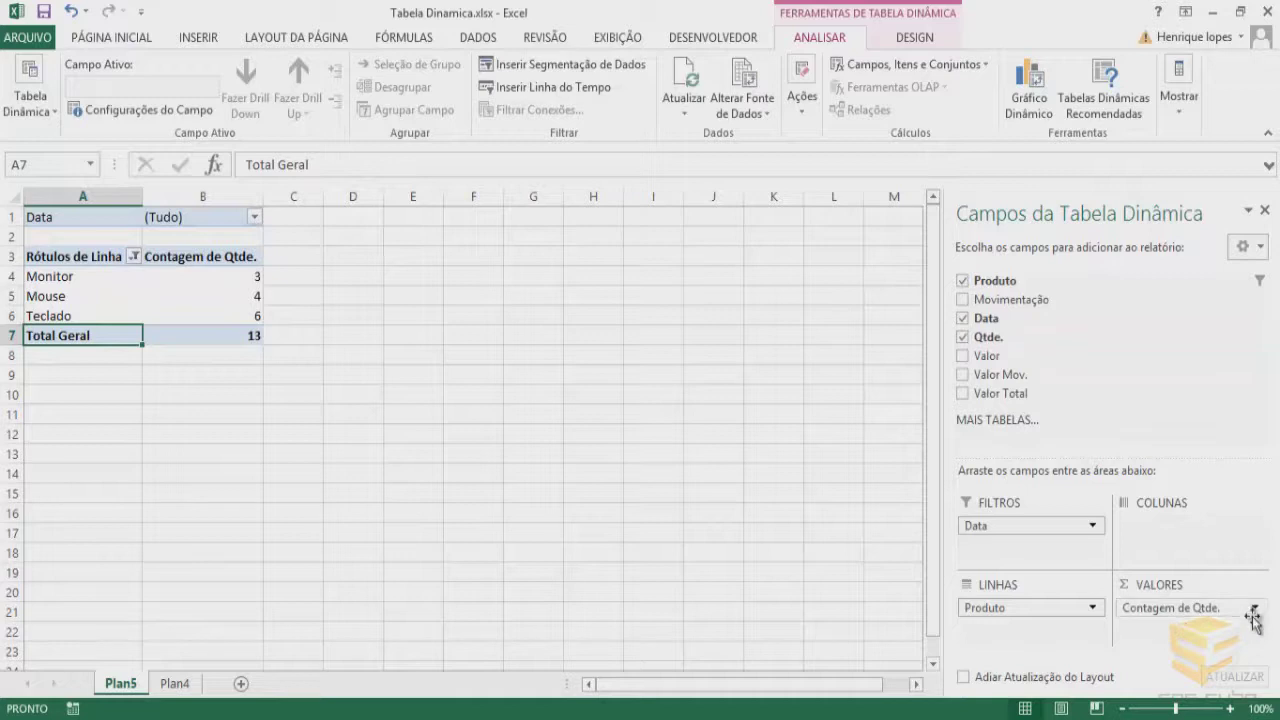
left_click(1256, 608)
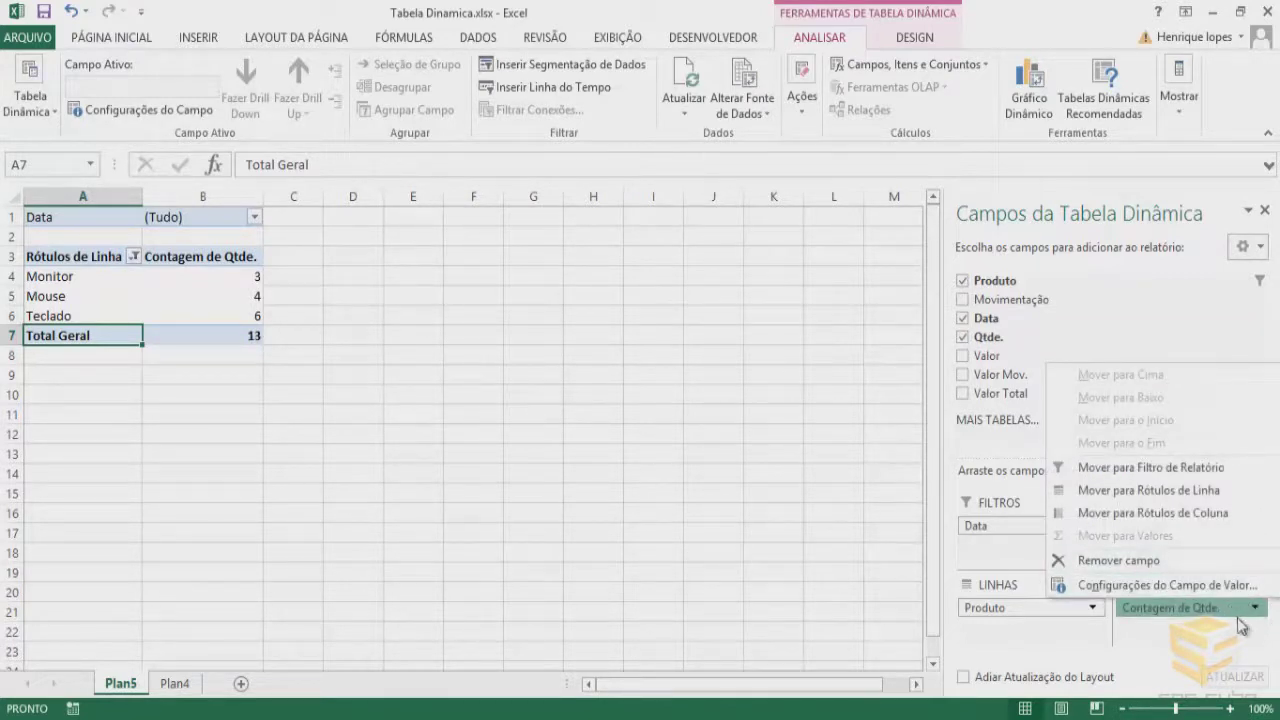
left_click(1207, 588)
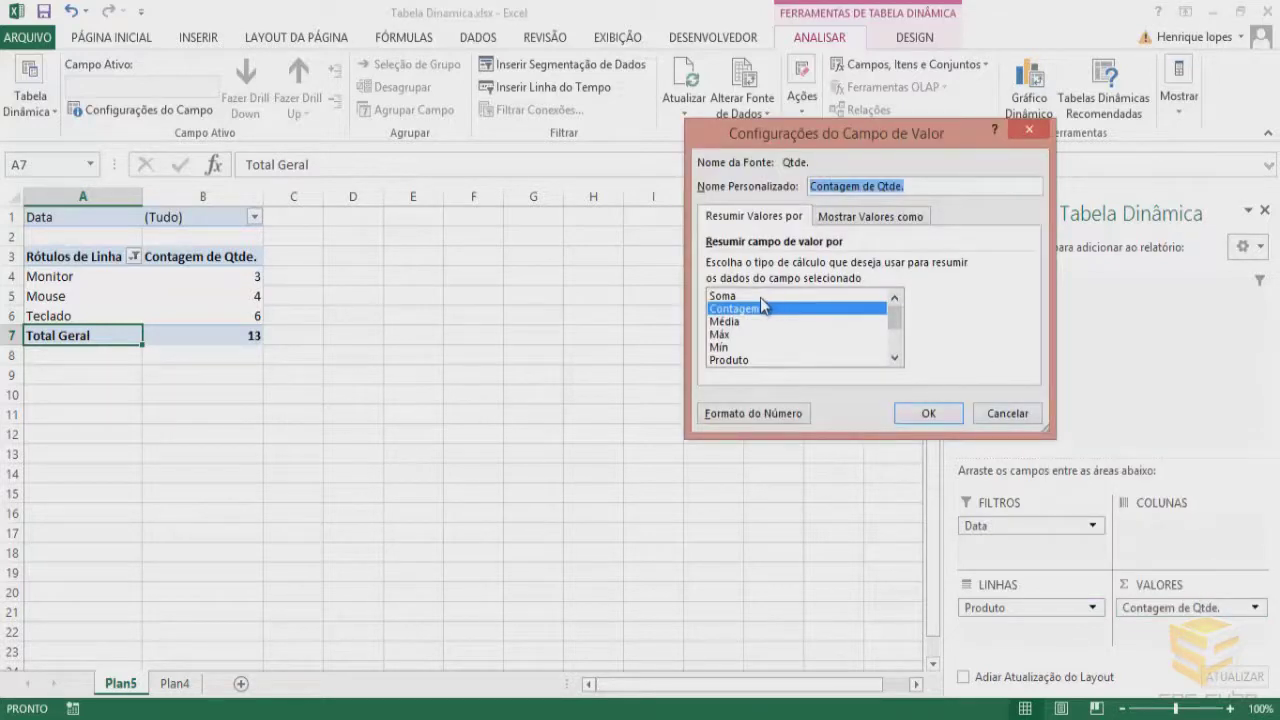
Step: Change the Qtde. summary from Contagem to Soma, giving Monitor 90, Mouse 66, Teclado 175
left_click(760, 296)
left_click(756, 309)
scroll(752, 336, "down", 2)
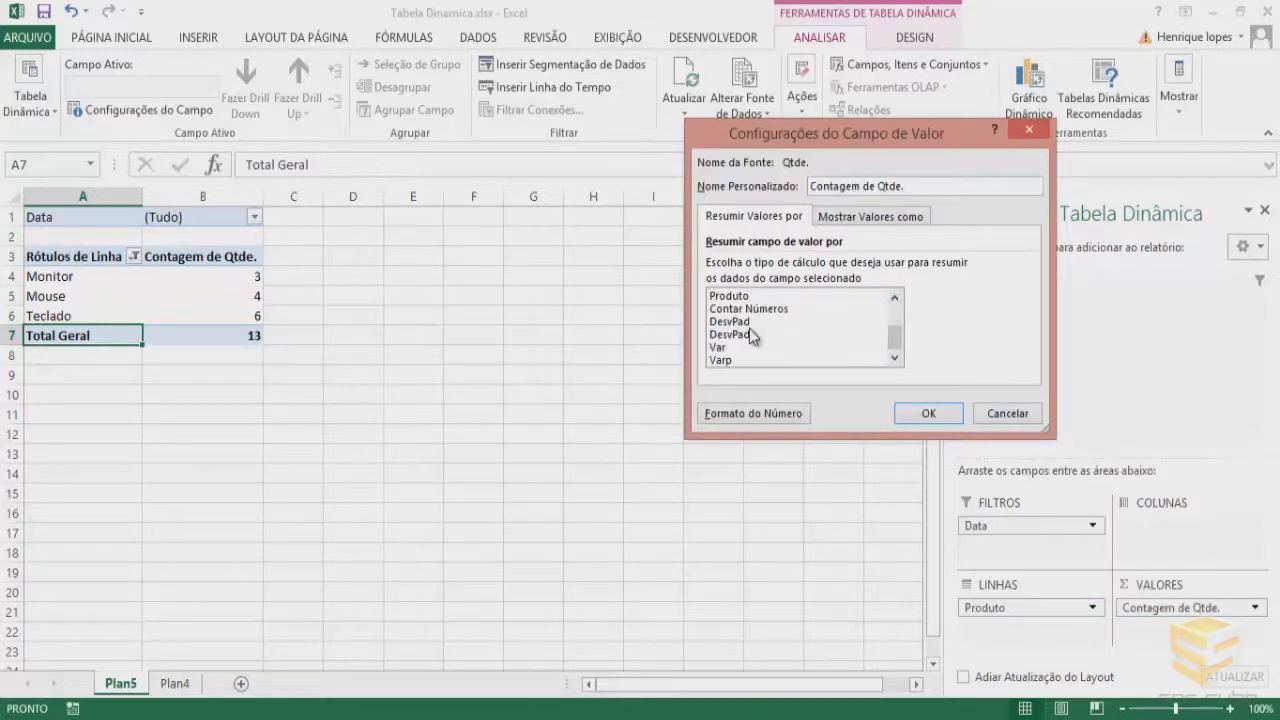
scroll(752, 336, "up", 2)
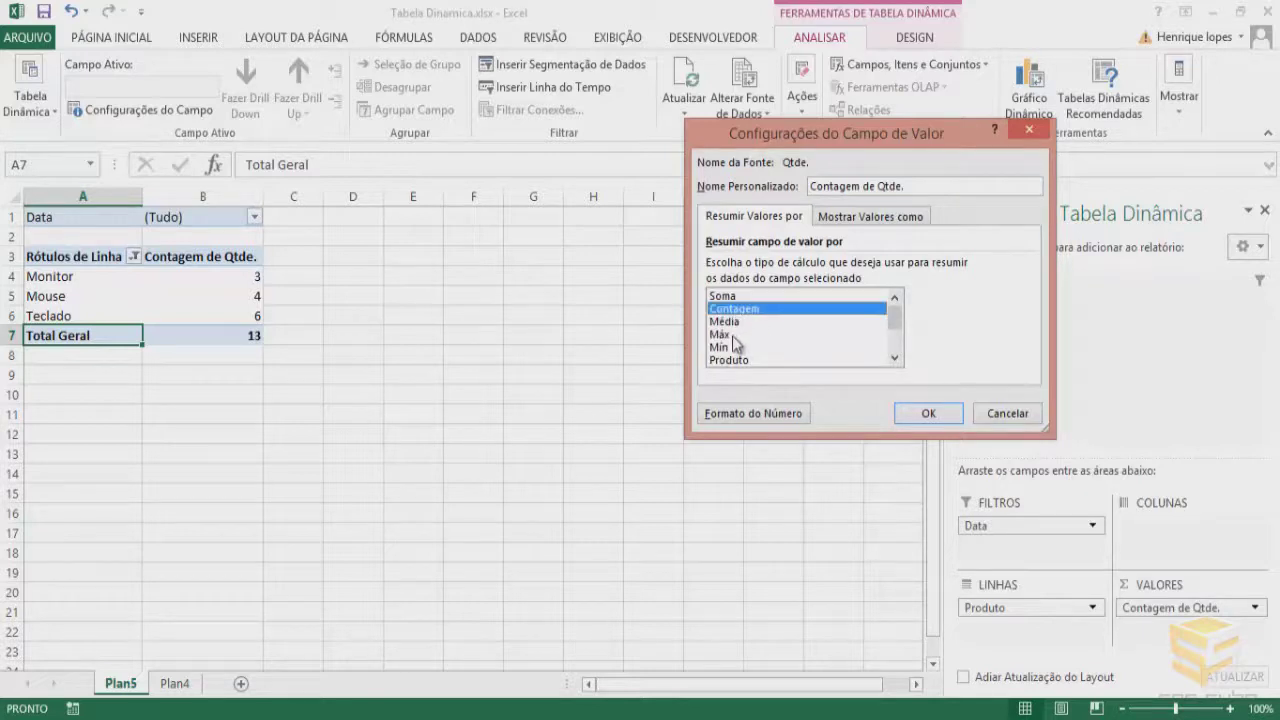
left_click(733, 335)
left_click(736, 360)
scroll(736, 362, "down", 2)
scroll(748, 357, "up", 1)
scroll(752, 350, "up", 1)
left_click(742, 296)
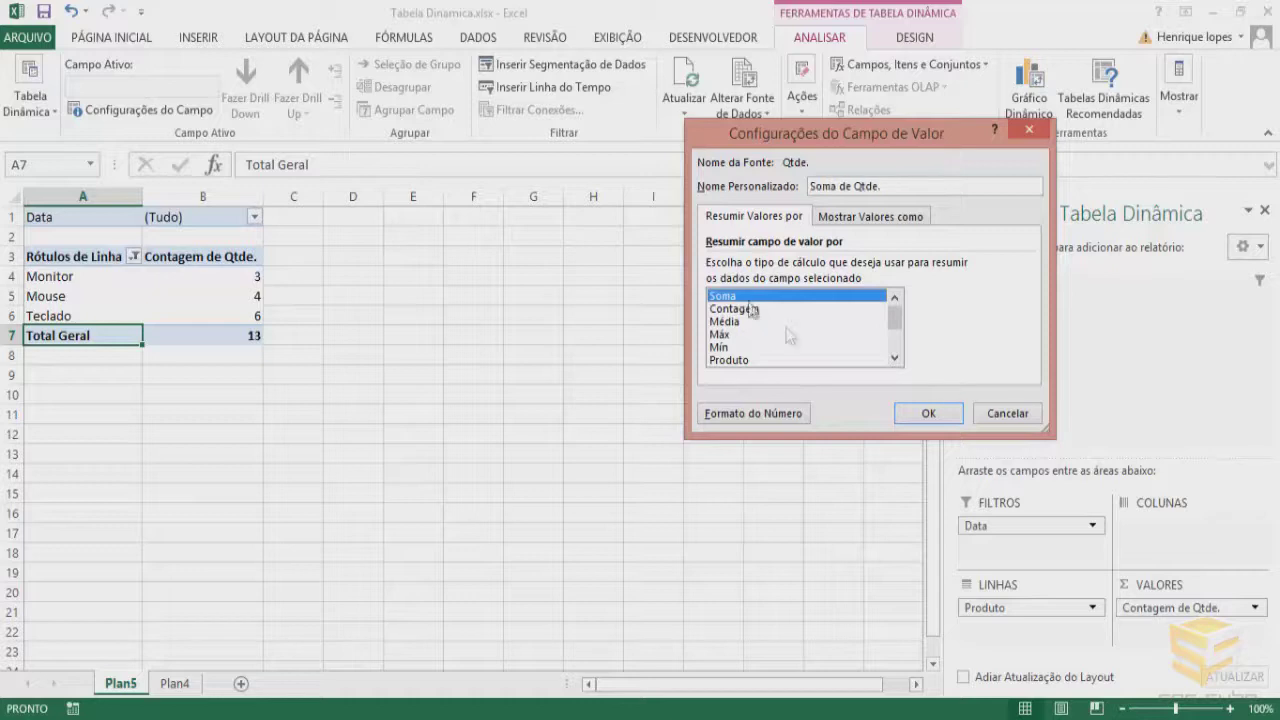
left_click(930, 413)
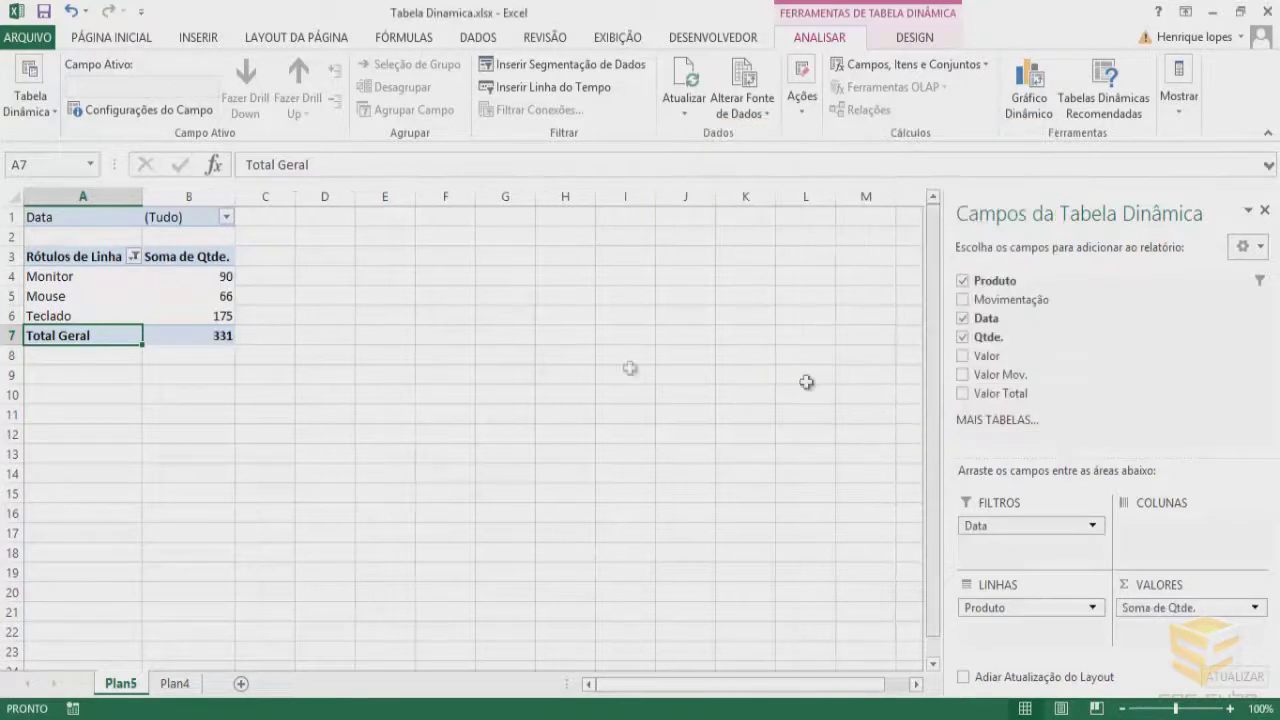
Step: Check the sums Monitor 90, Mouse 66, Teclado 175, then bring up the Data filter list
left_click(190, 272)
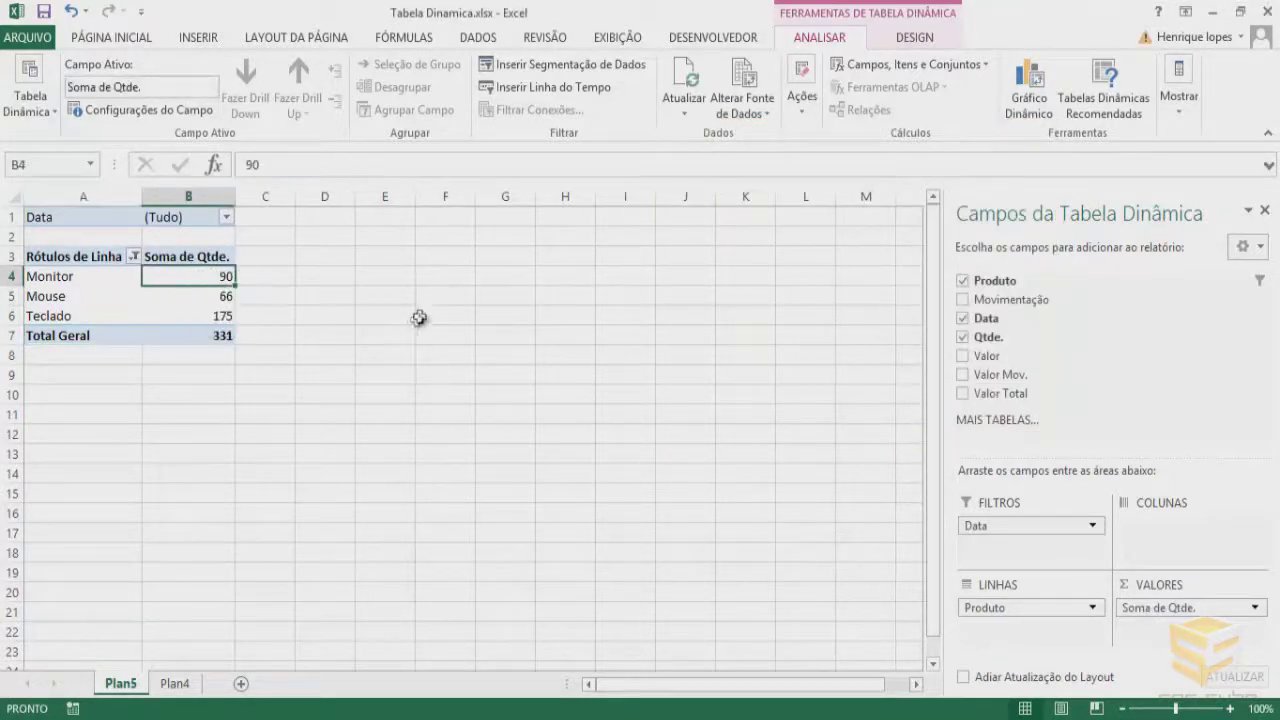
left_click(222, 296)
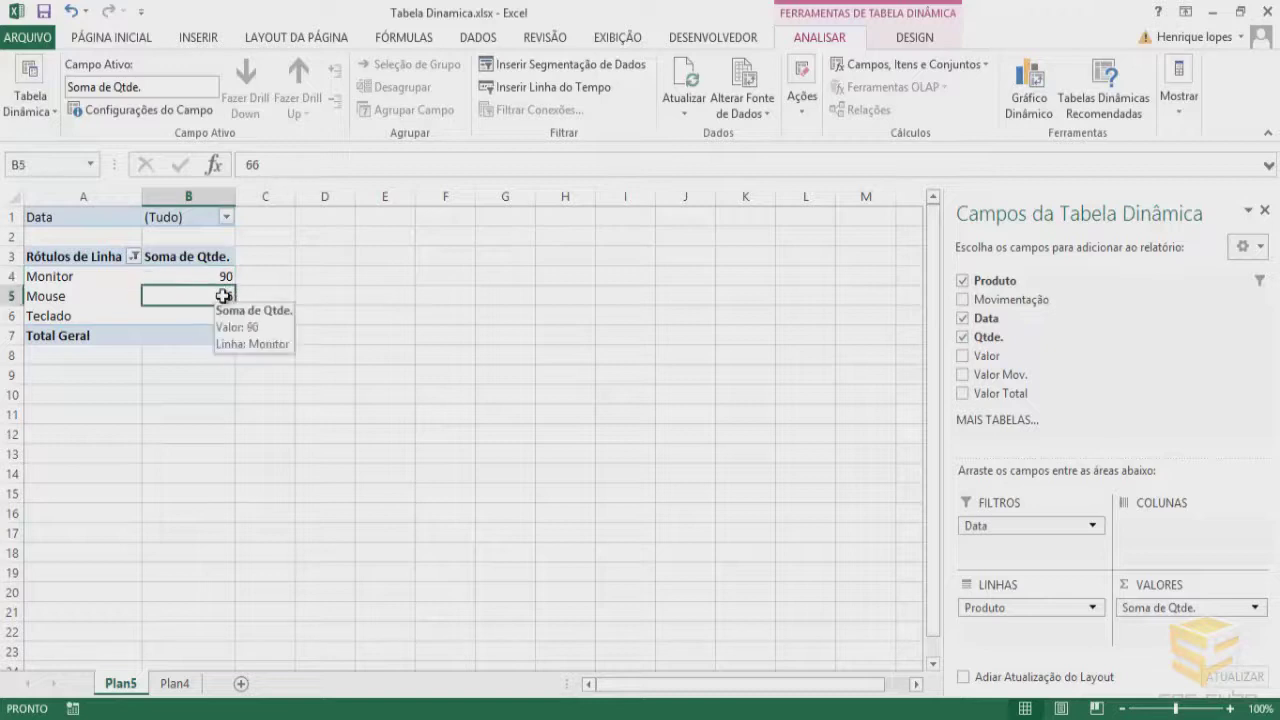
left_click(226, 316)
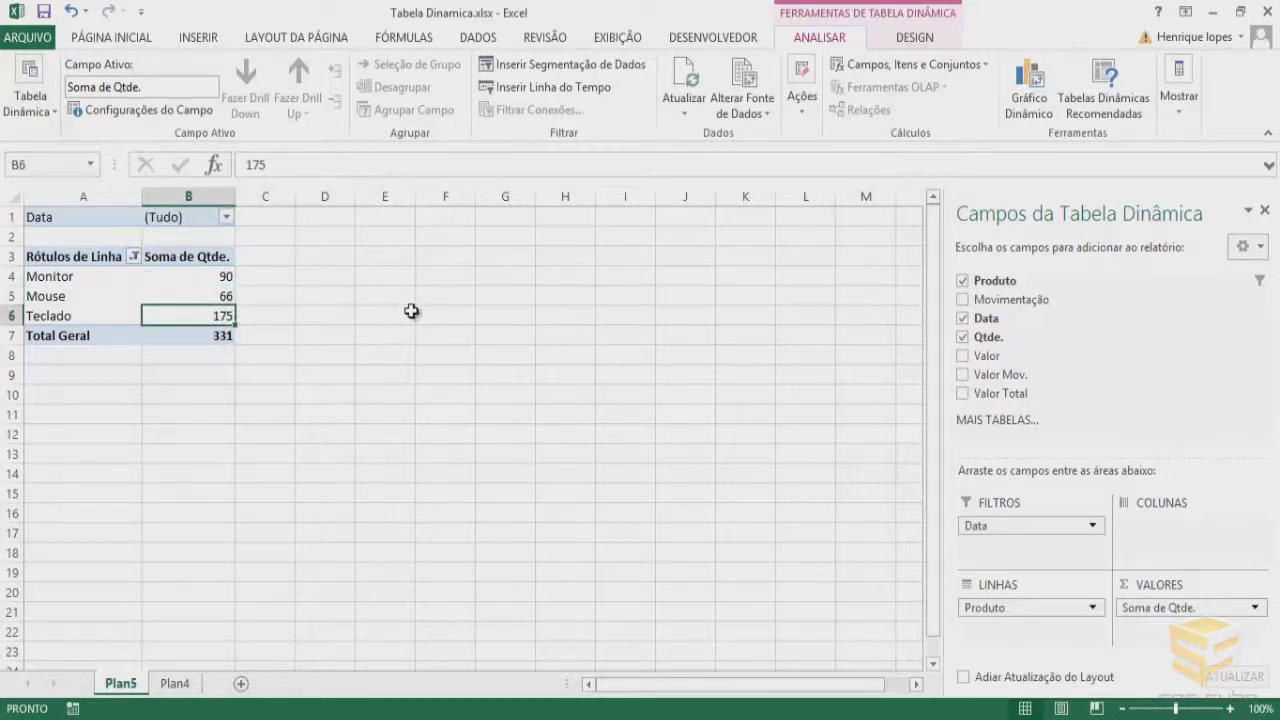
left_click(226, 217)
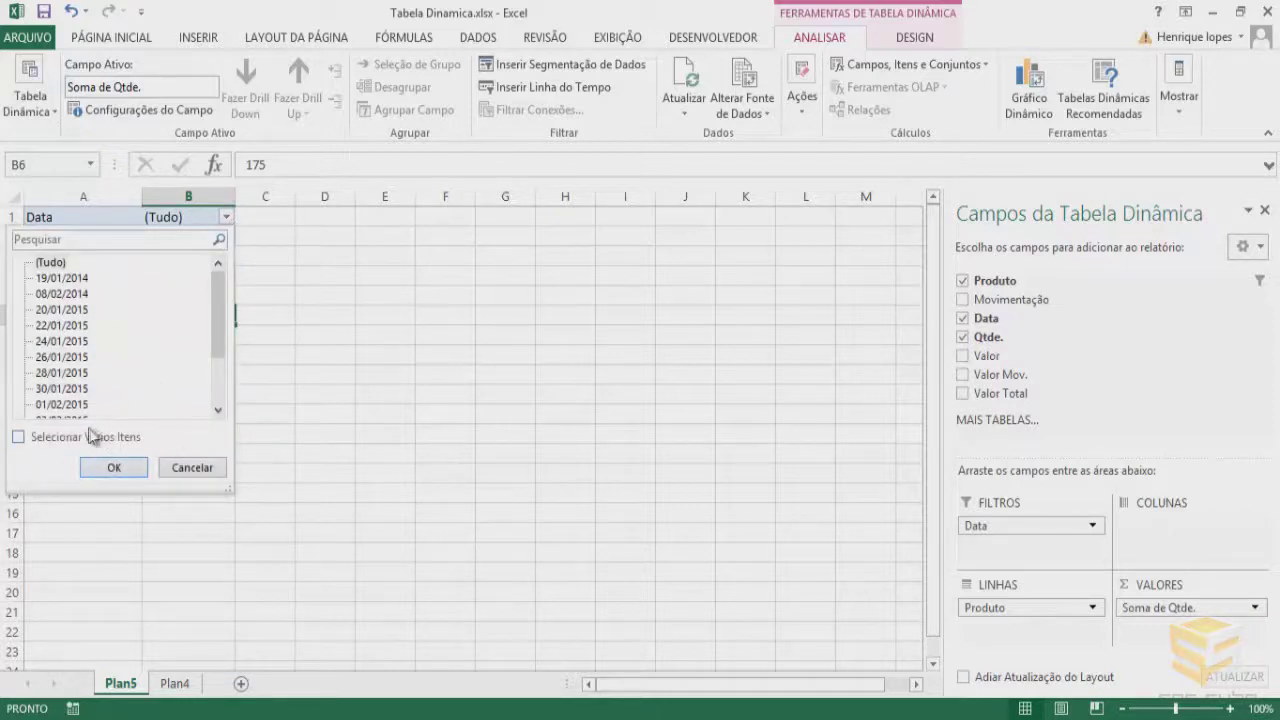
Step: Filter by 24/01/2015, then switch to multiple dates including 20/01/2015 instead
left_click(60, 341)
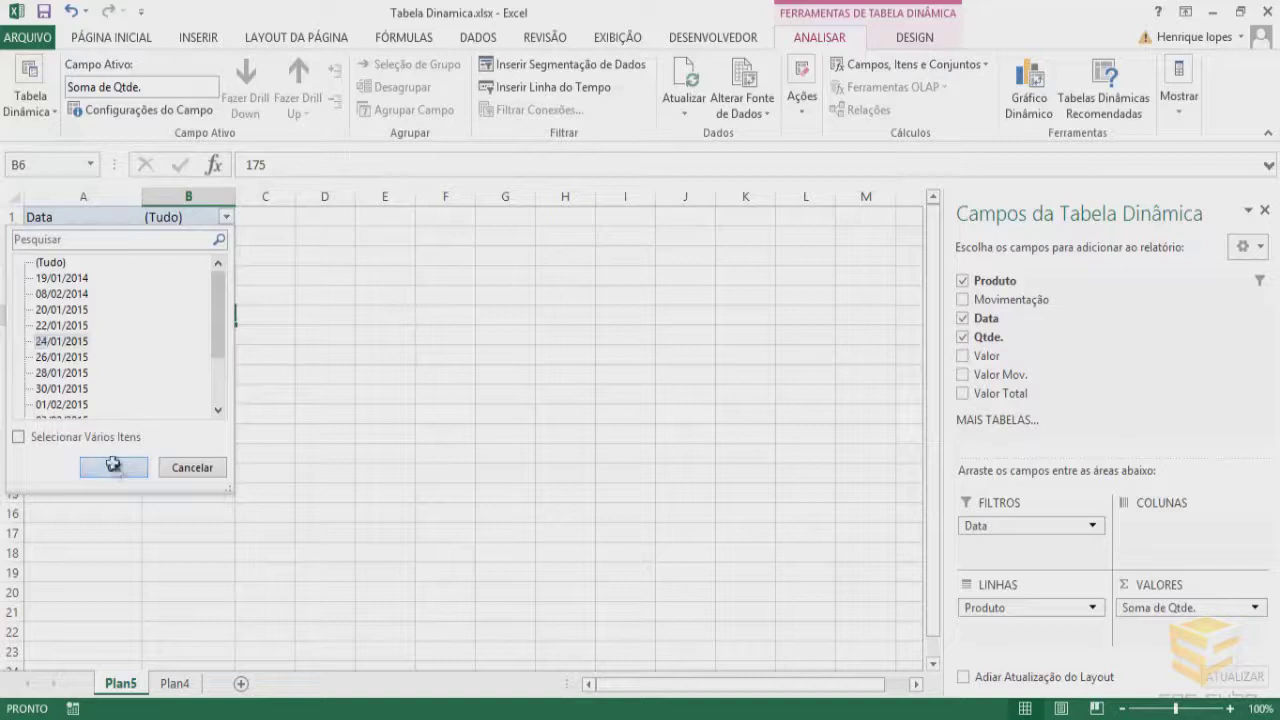
left_click(114, 467)
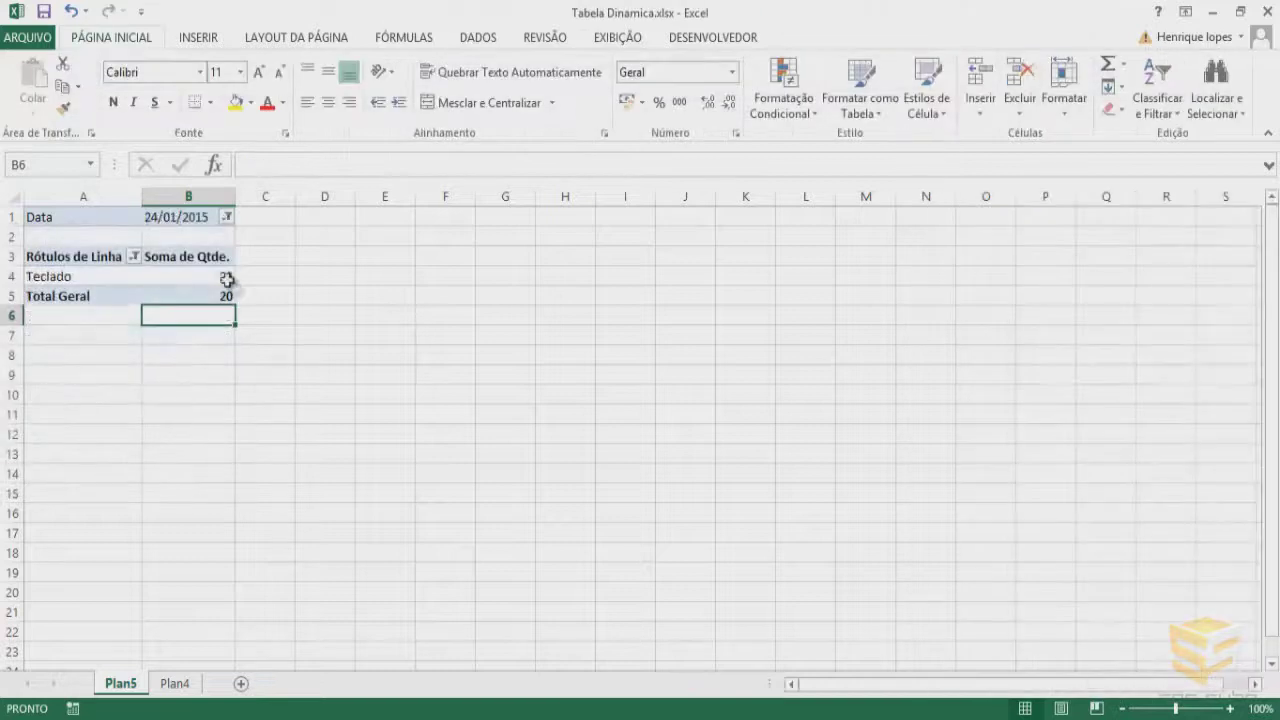
left_click(227, 216)
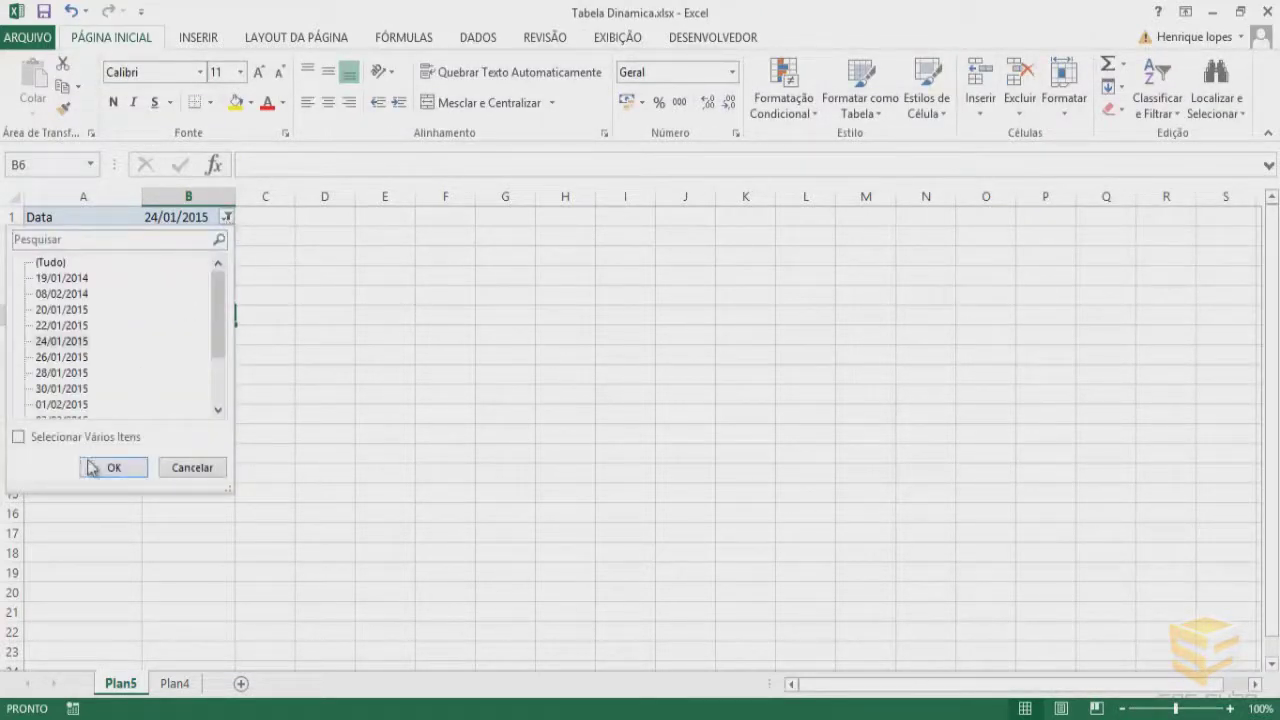
left_click(18, 437)
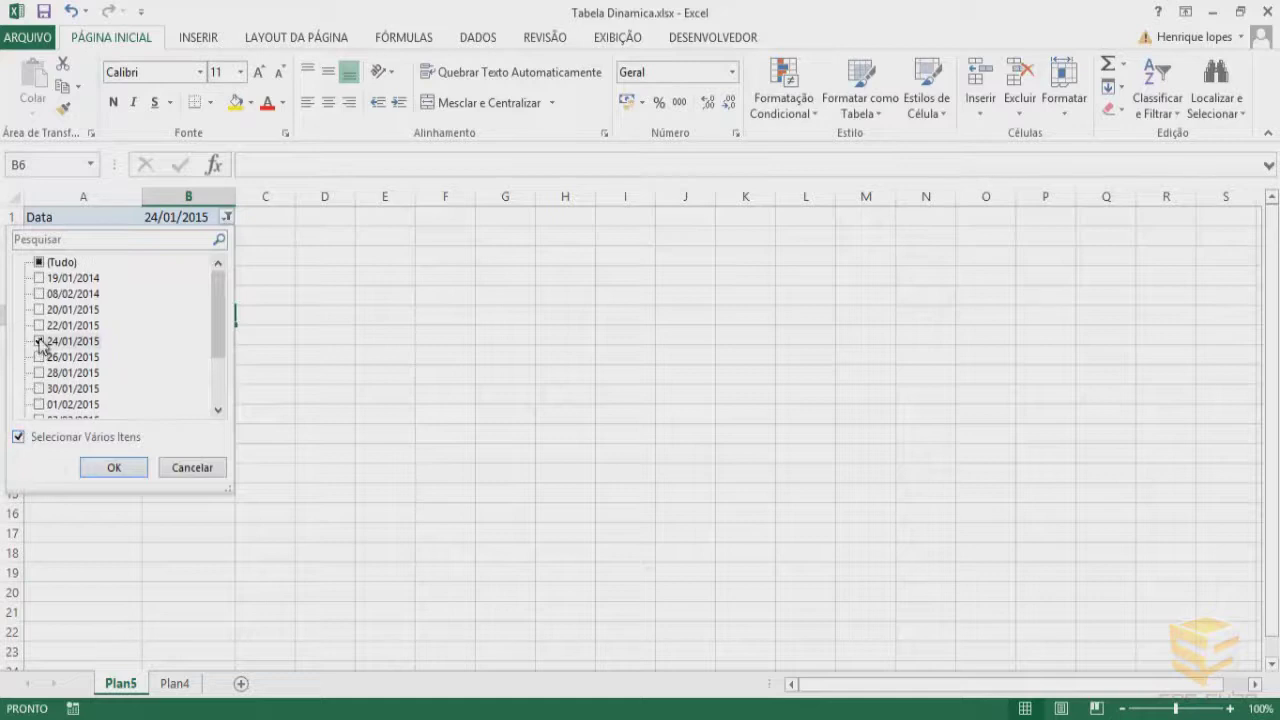
left_click(40, 342)
left_click(39, 310)
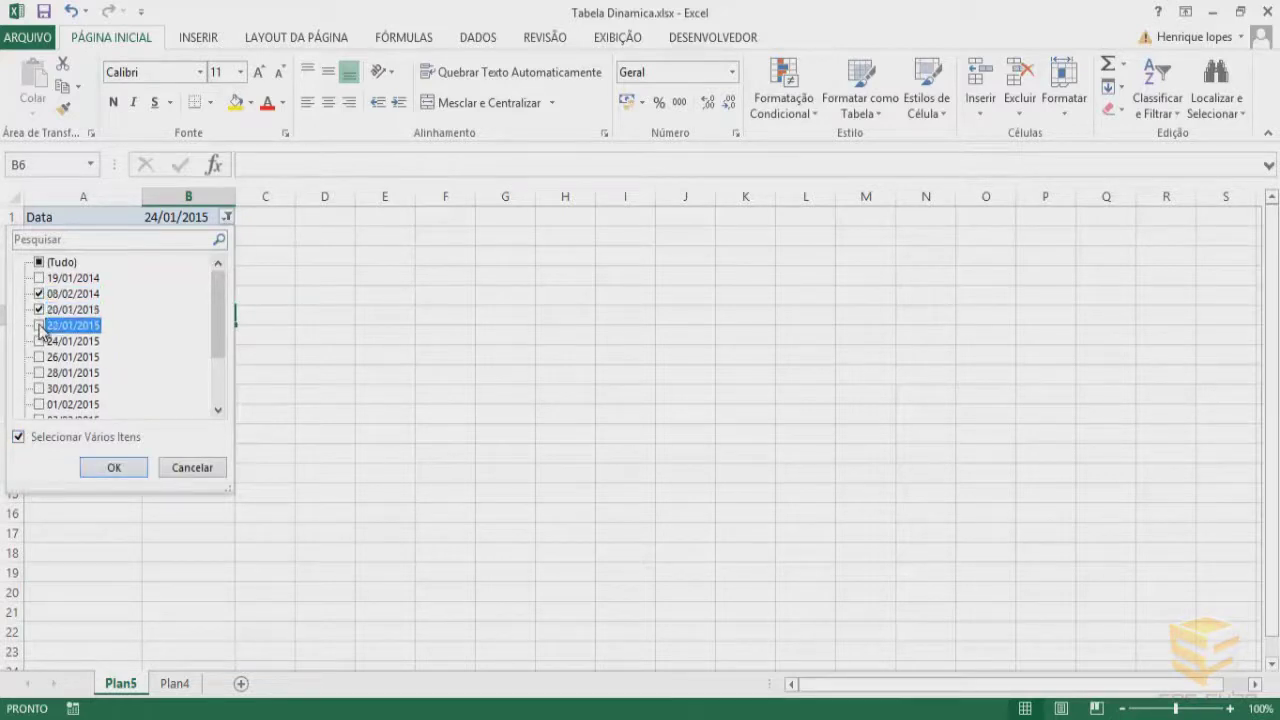
left_click(122, 466)
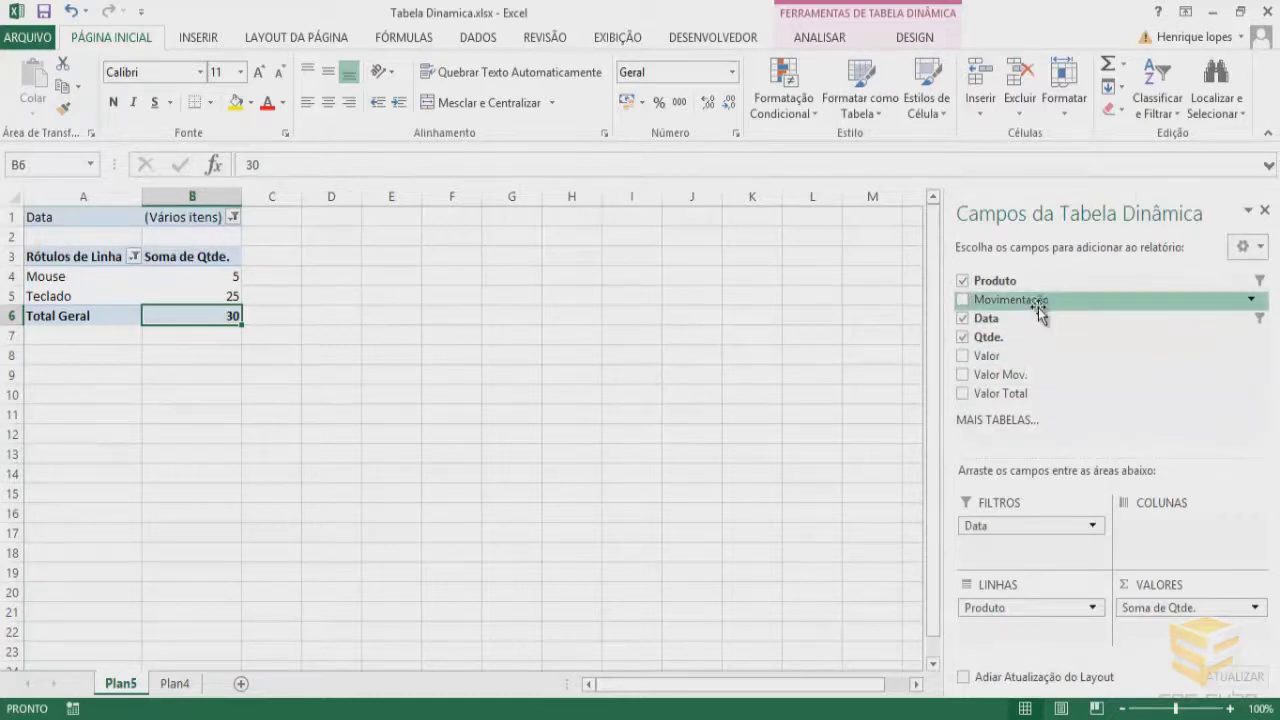
Step: Add Movimentação as columns and verify Mouse Entrada 5, Teclado Saida 25, total 30
left_click_drag(1035, 310, 1159, 537)
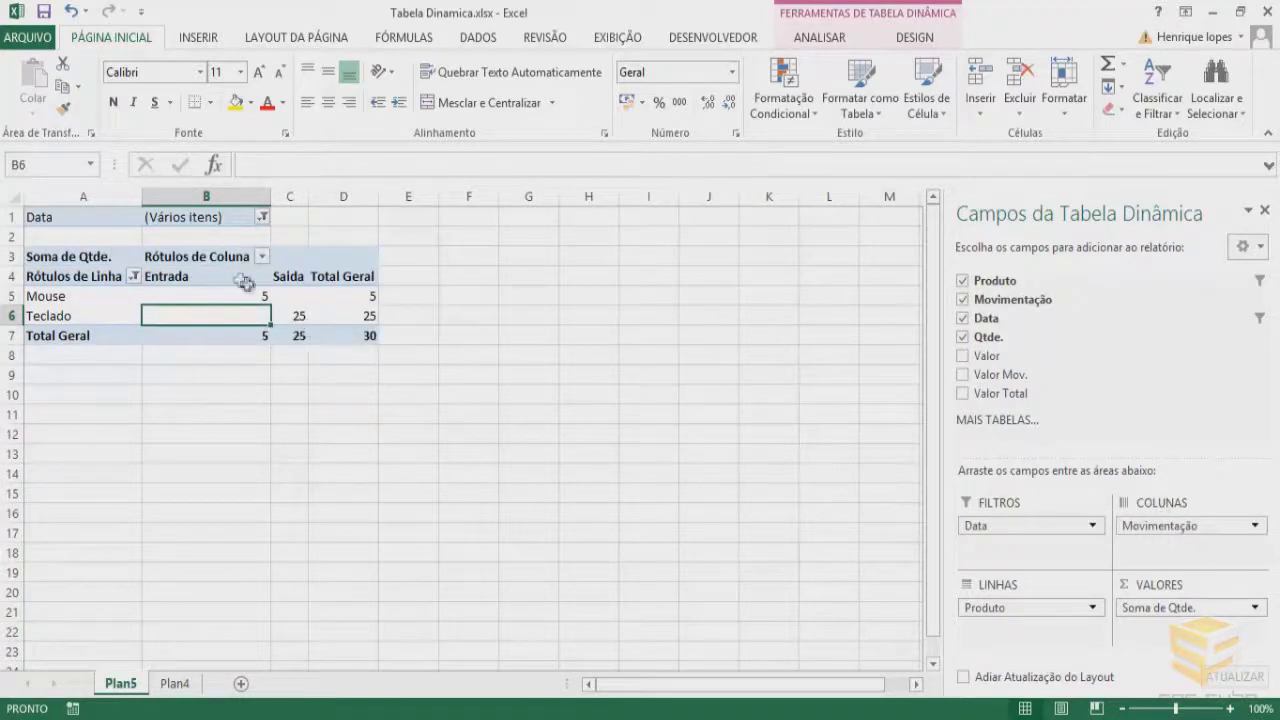
mouse_move(242, 294)
left_click(255, 293)
left_click(300, 317)
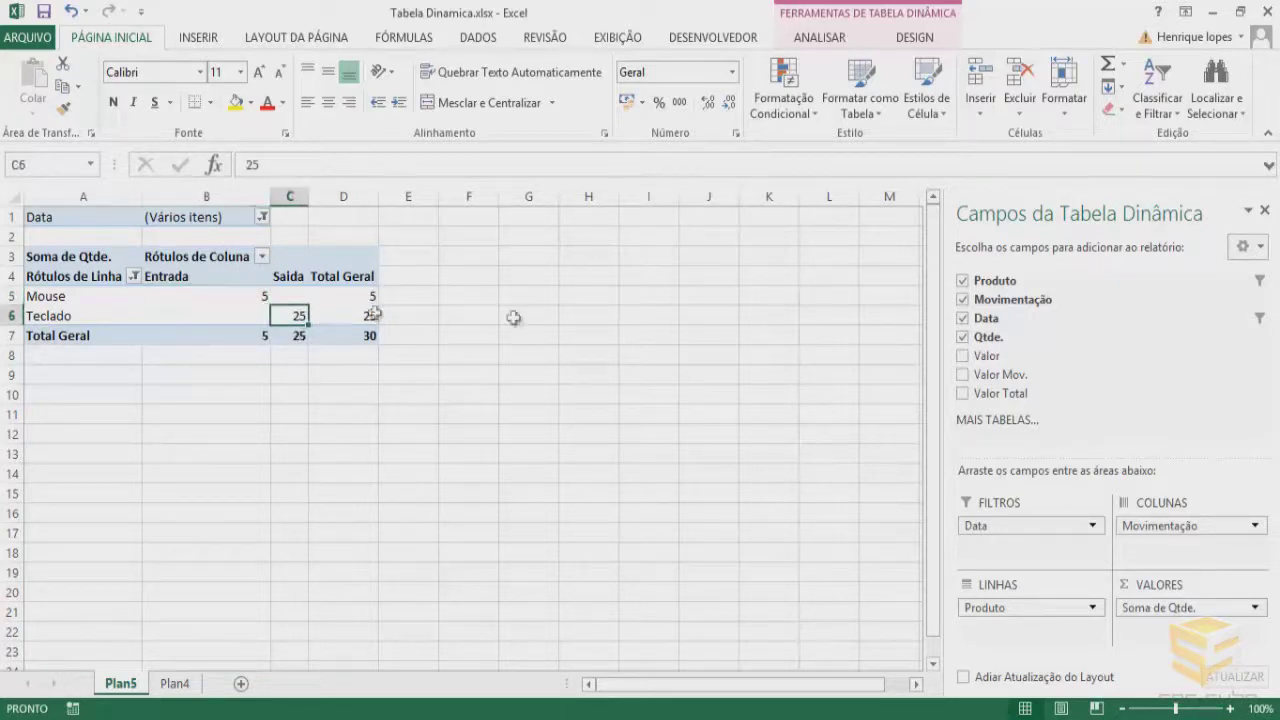
left_click(362, 336)
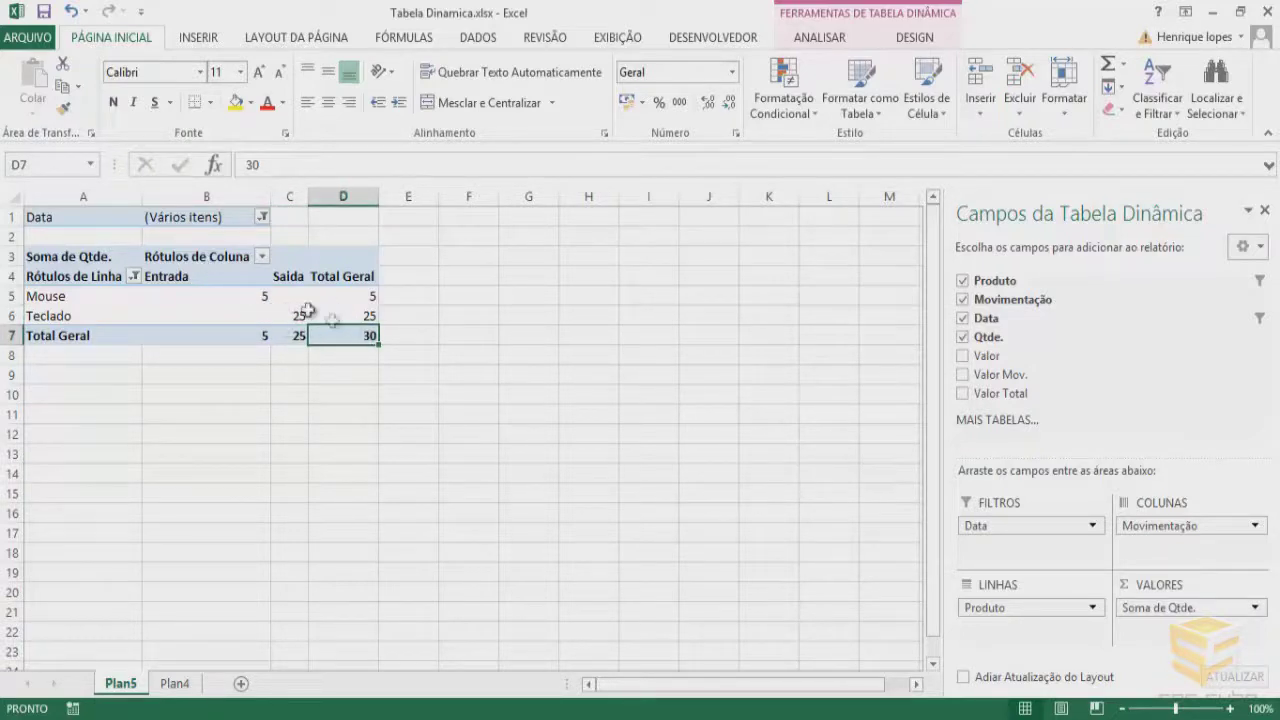
left_click(264, 298)
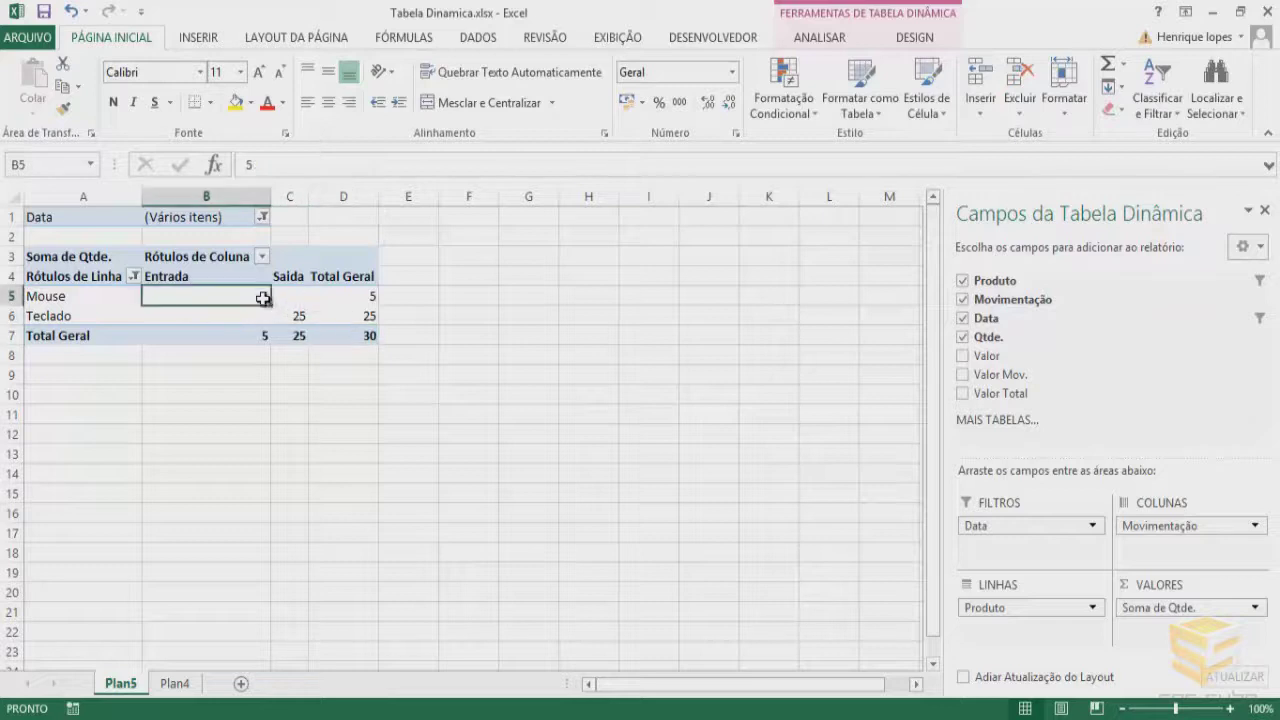
left_click(262, 217)
Step: Reset the Data filter to (Tudo), restoring the 331 total, and show the Design options
left_click(76, 262)
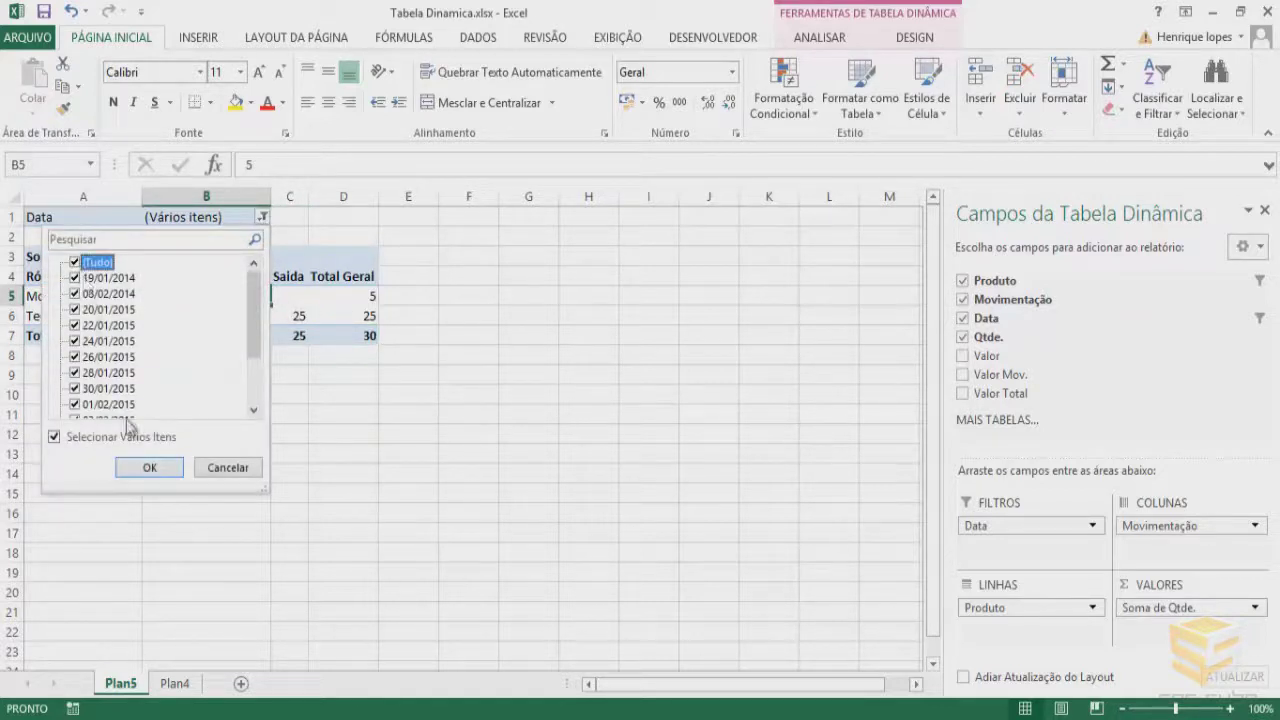
left_click(149, 467)
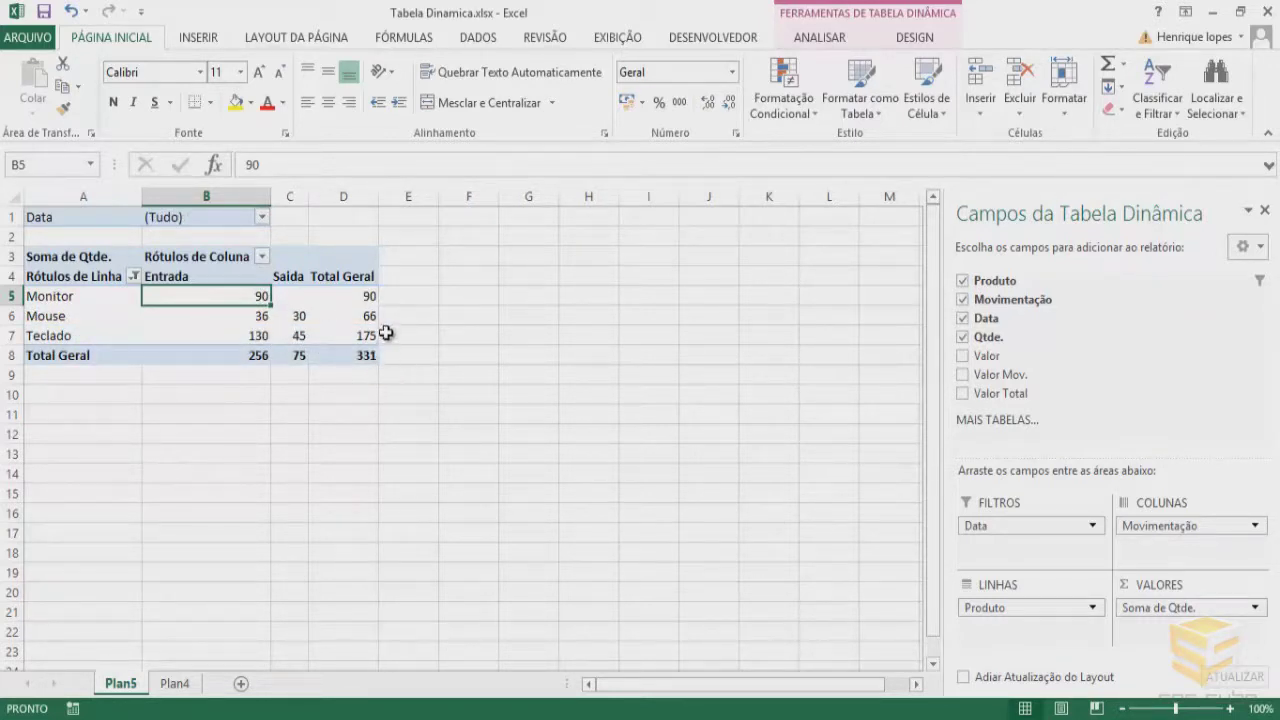
left_click(78, 256)
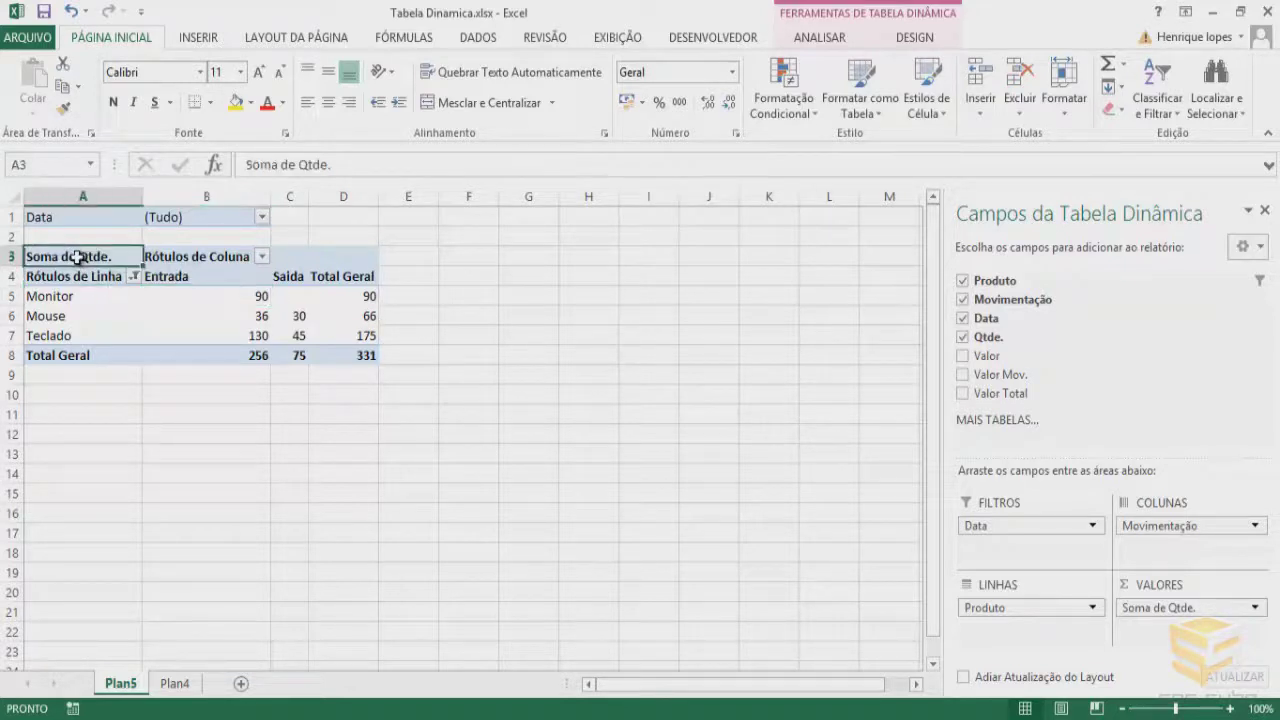
left_click(939, 38)
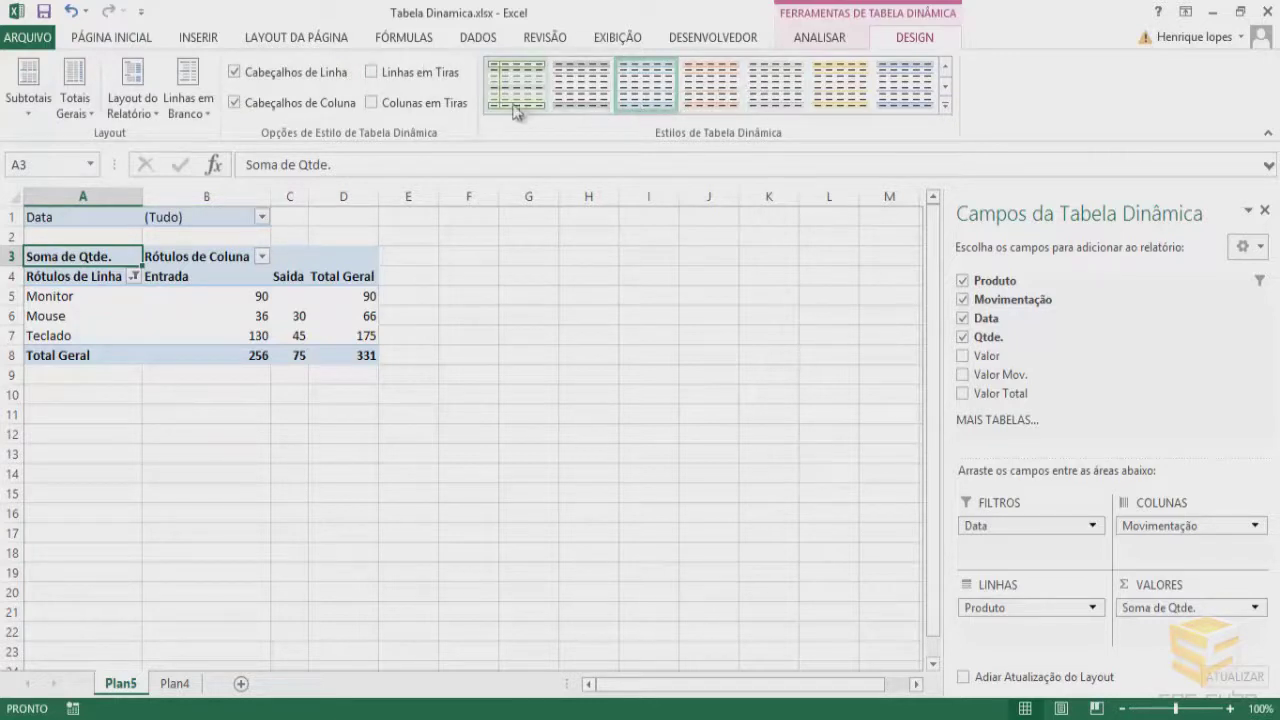
left_click(88, 110)
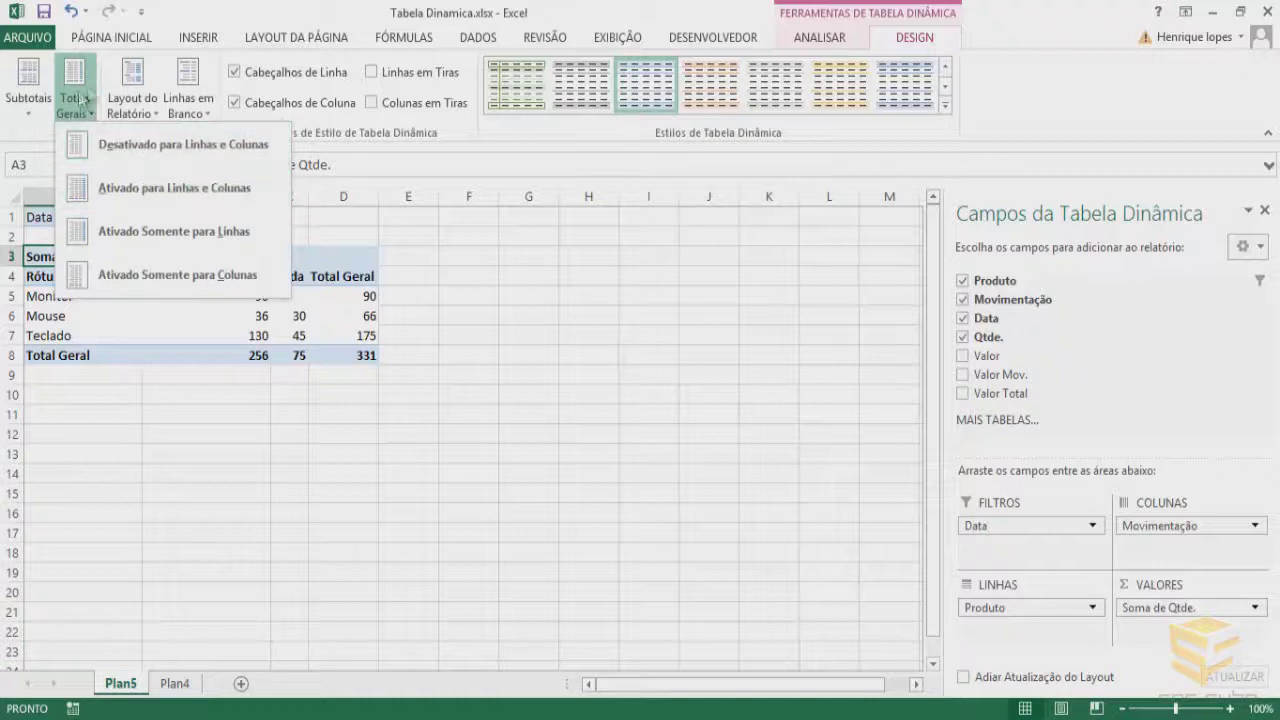
left_click(440, 278)
left_click(135, 296)
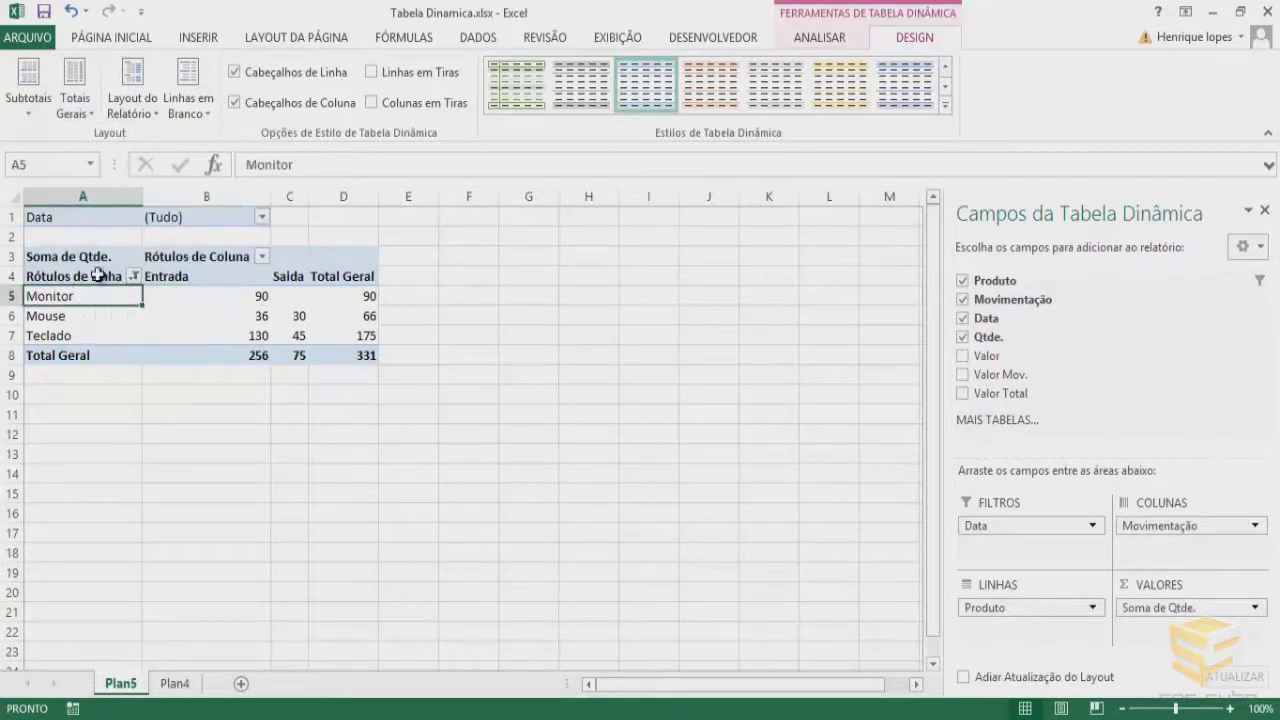
left_click(95, 258)
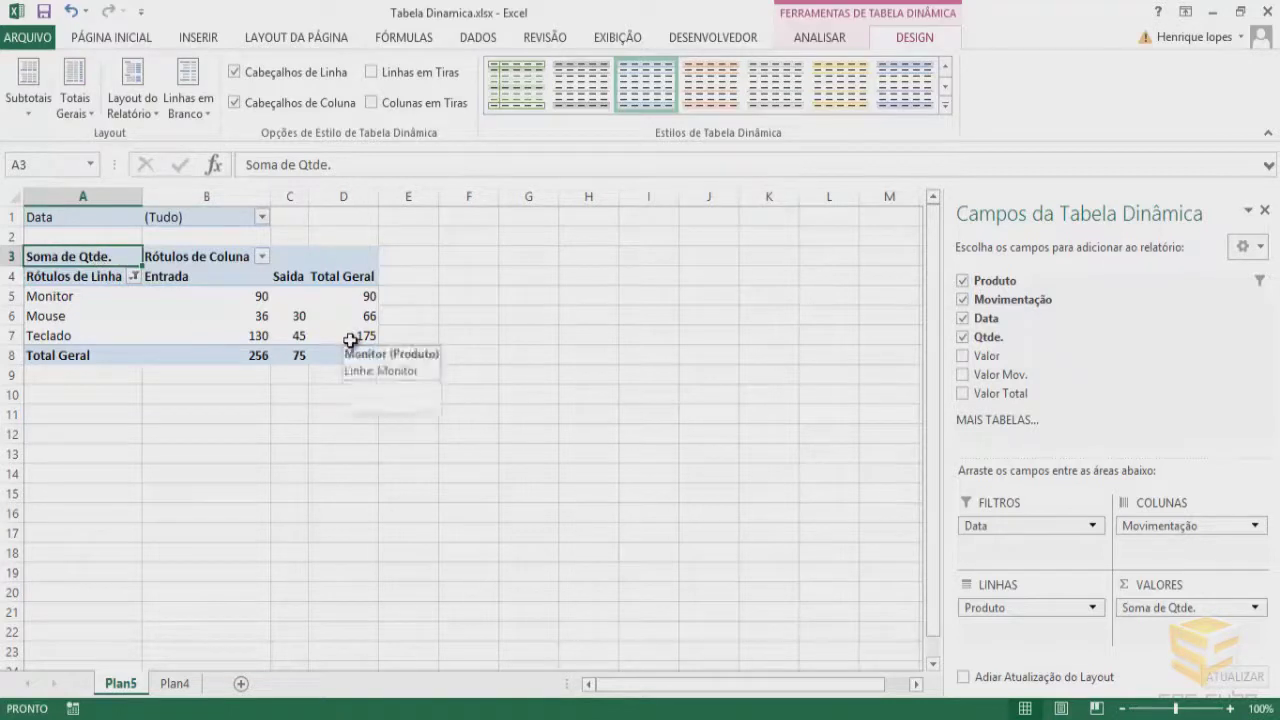
left_click(133, 276)
left_click(133, 276)
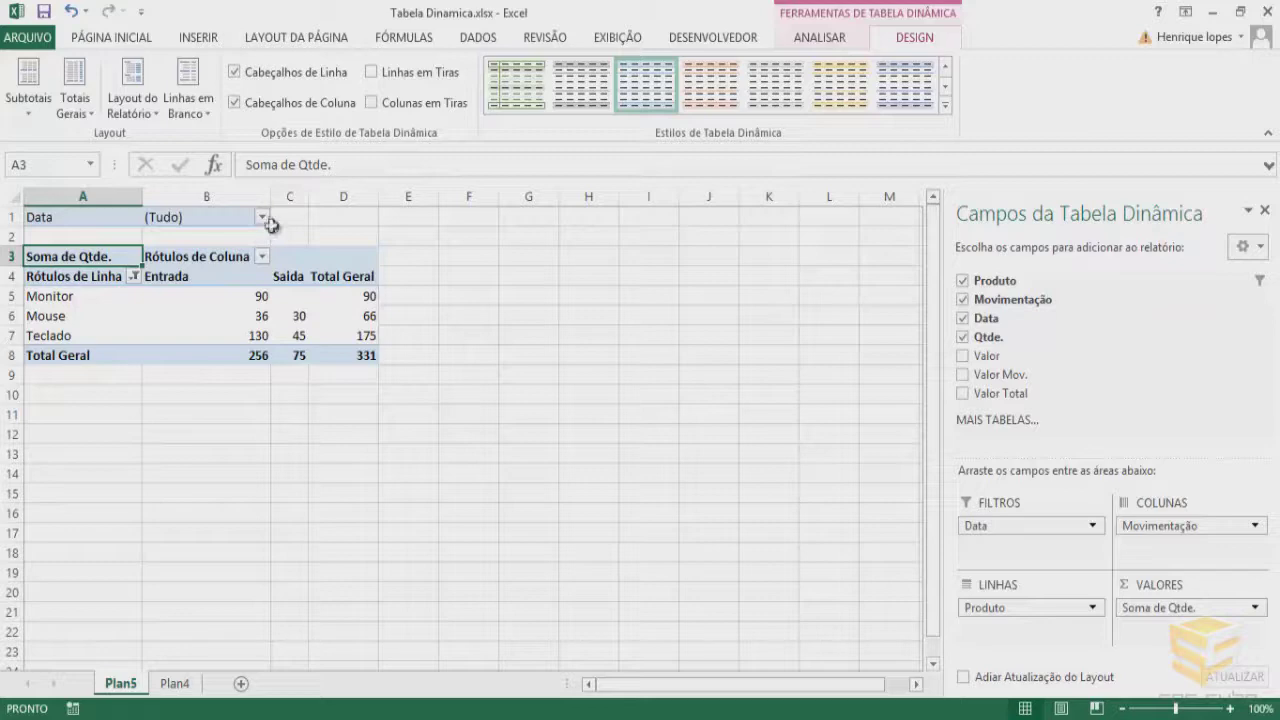
Step: Copy the last Plan4 data row into row 15 as a Teclado Entrada entry dated 11/02/2015, quantity 50
left_click(178, 683)
left_click_drag(84, 419, 609, 421)
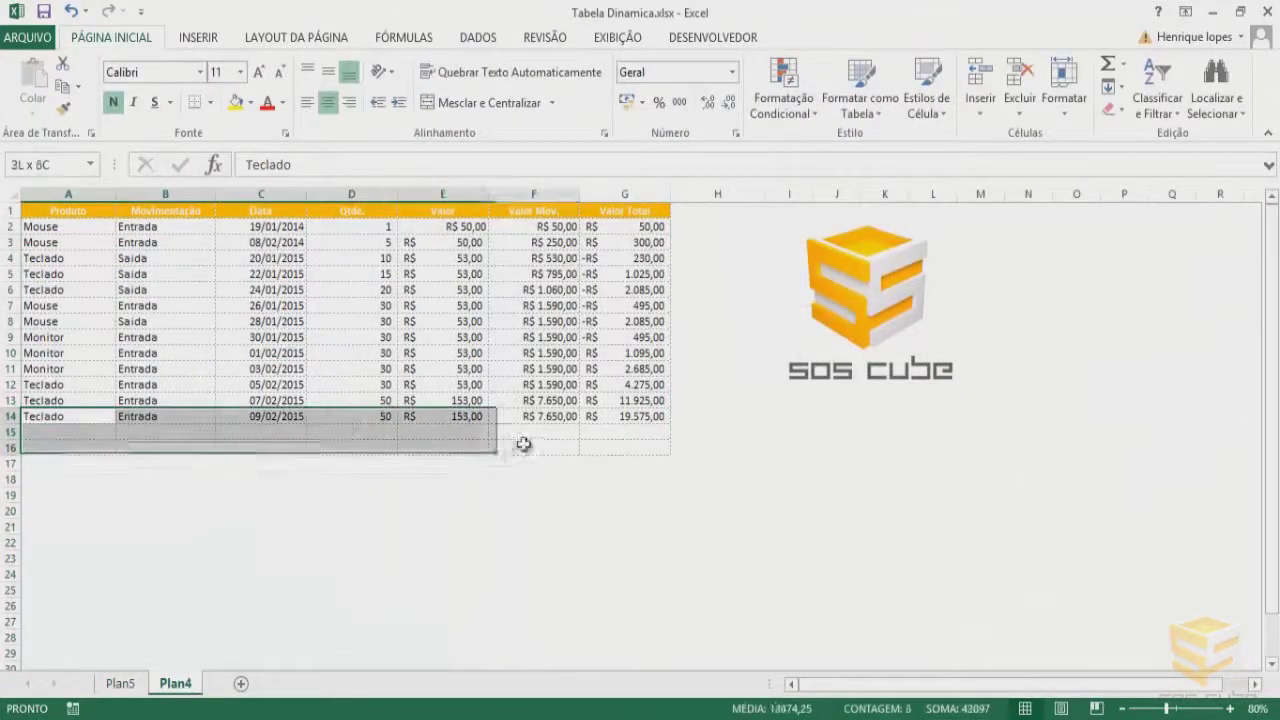
key("ctrl+c")
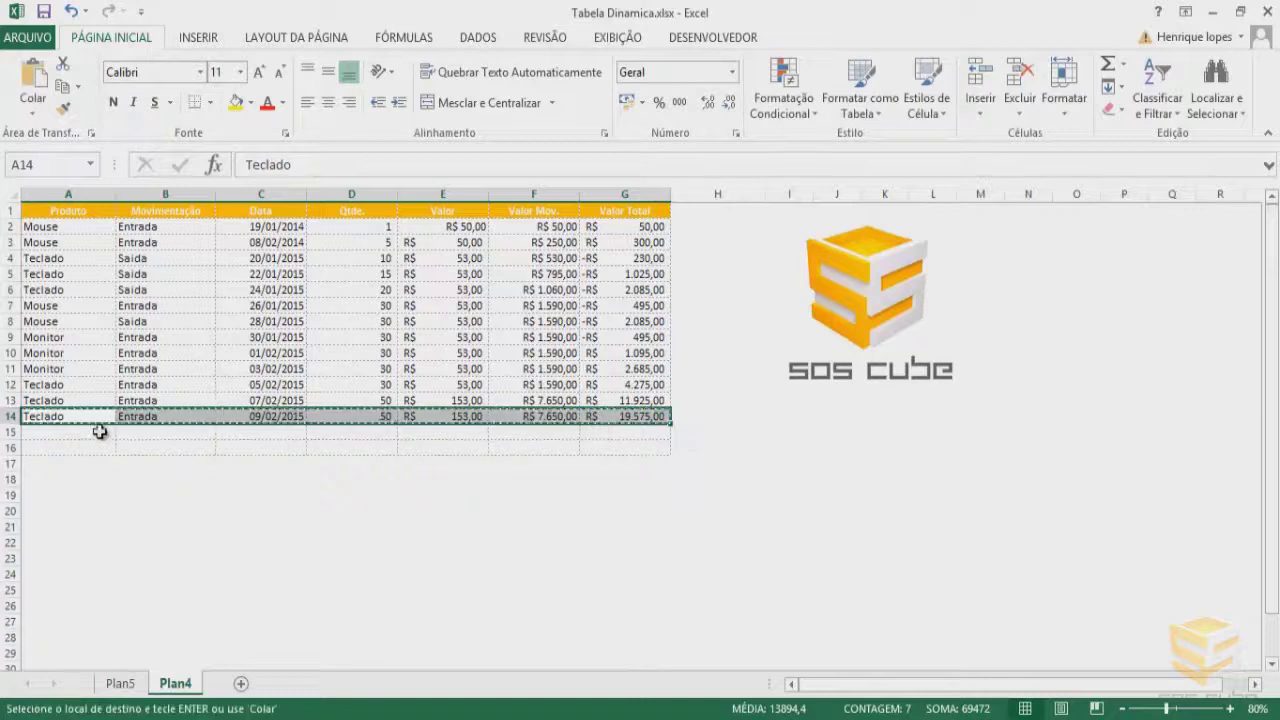
left_click(101, 432)
key("ctrl+v")
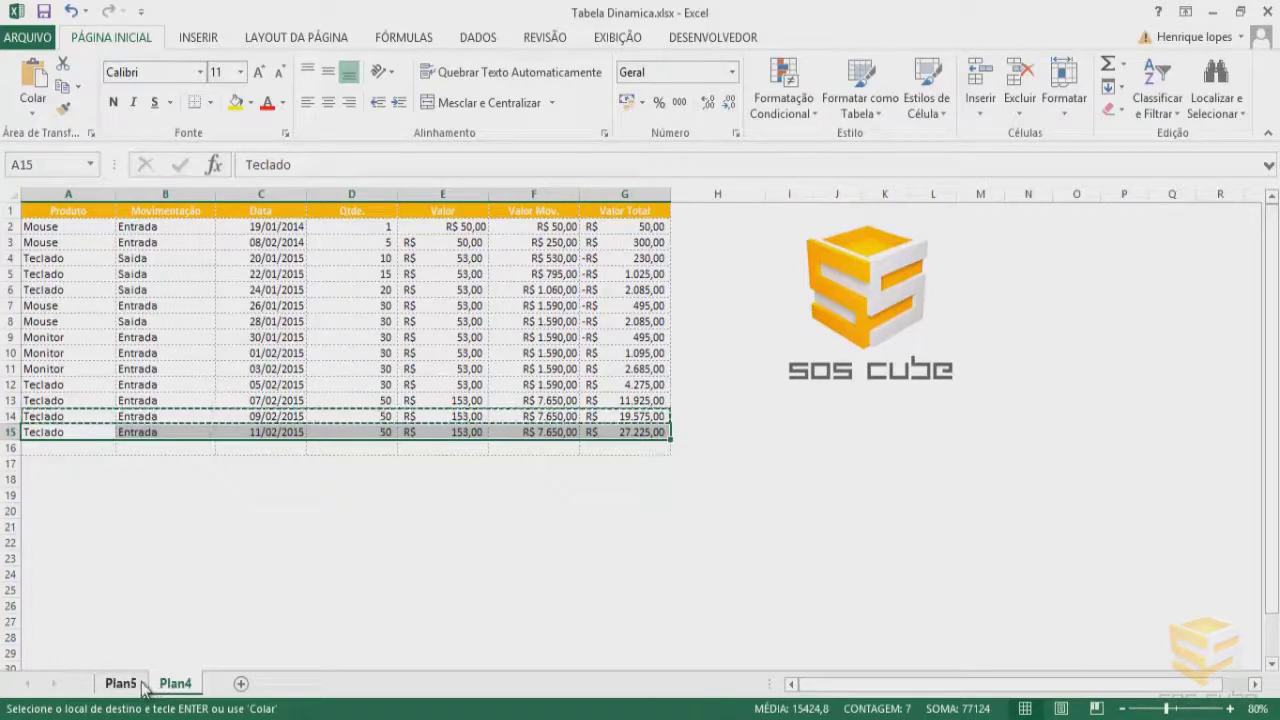
left_click(135, 684)
right_click(147, 315)
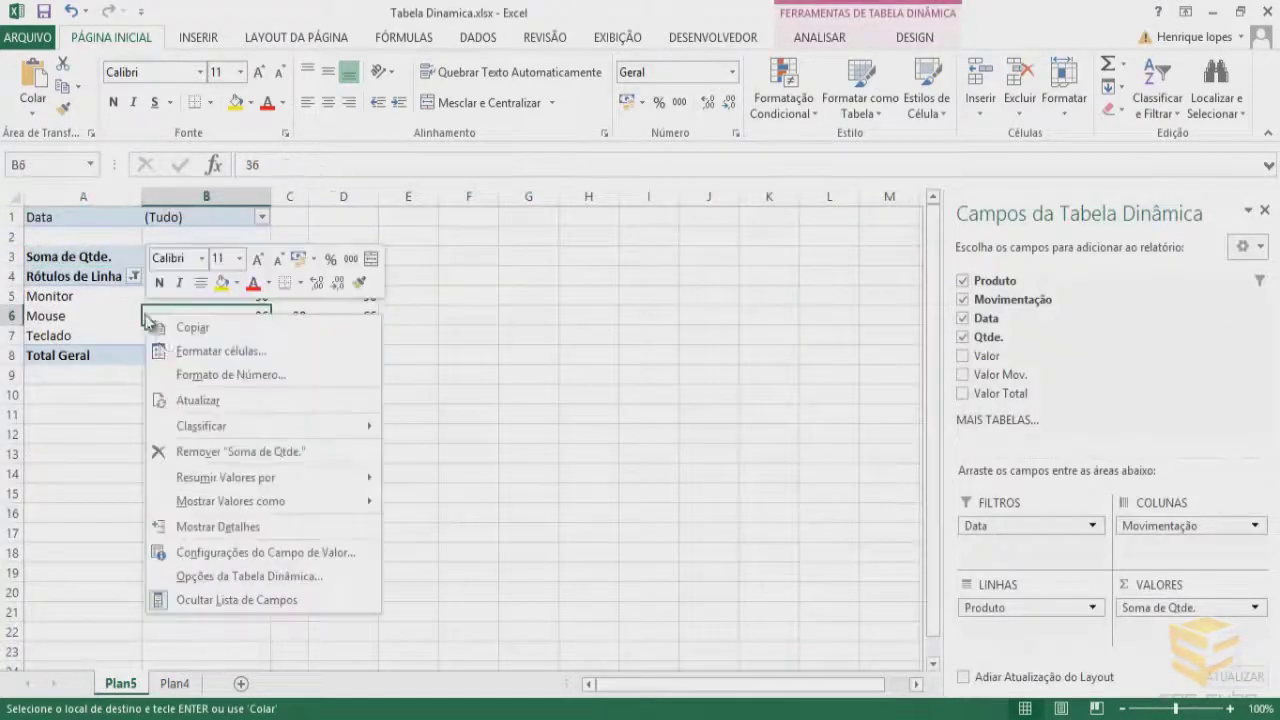
Step: Refresh the pivot so Teclado's Entrada reads 180 and the grand total 381
left_click(224, 410)
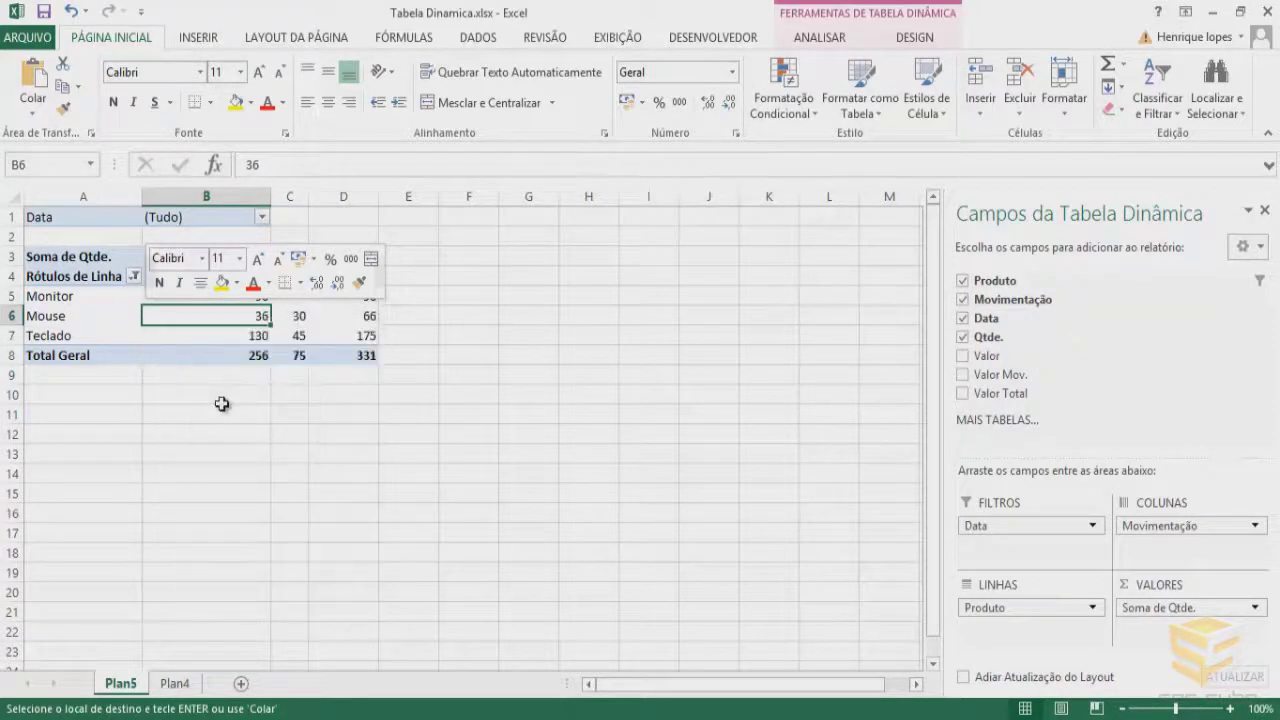
left_click(250, 337)
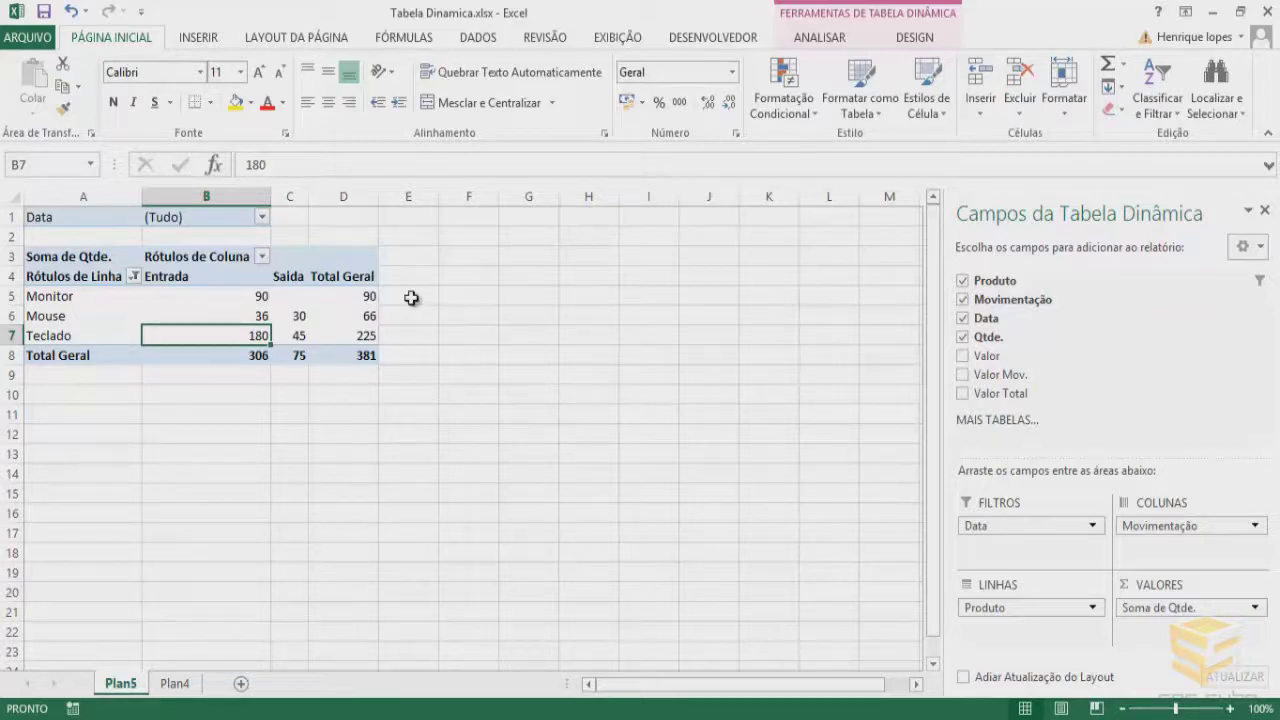
left_click(100, 296)
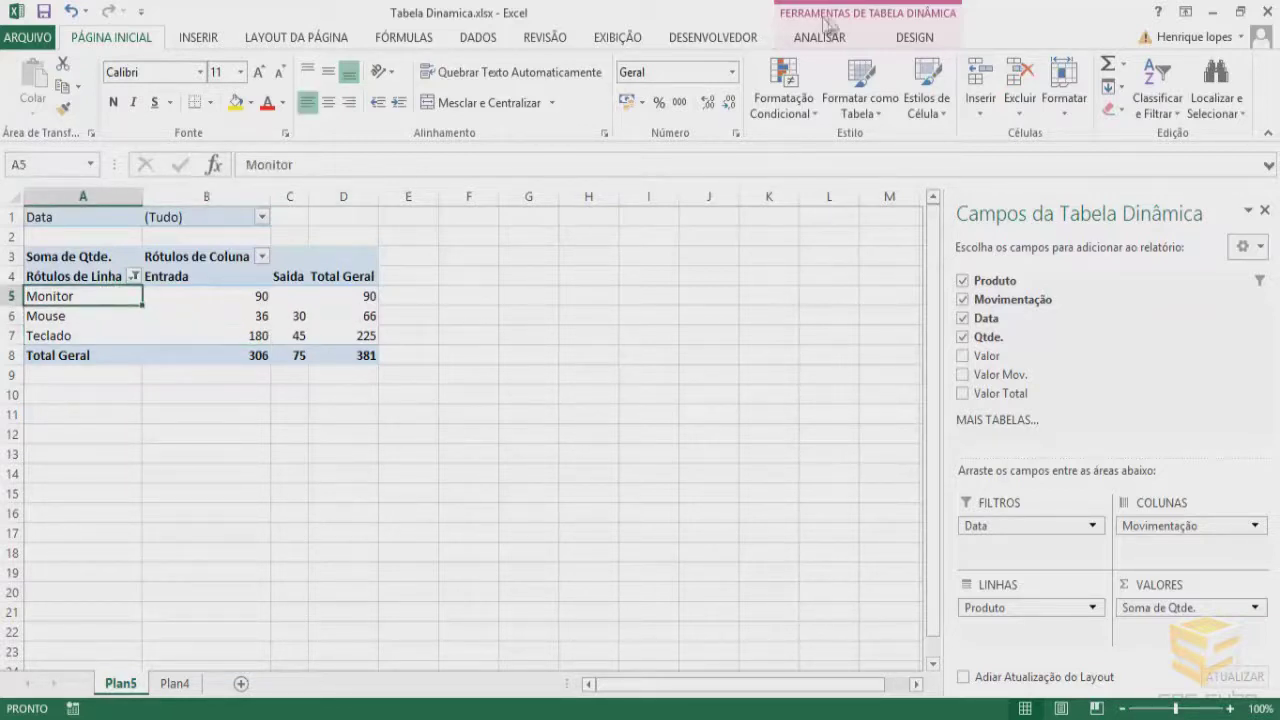
left_click(825, 37)
Step: Select the entire pivot table on Plan5 and delete it, then go back to Plan4
left_click(807, 117)
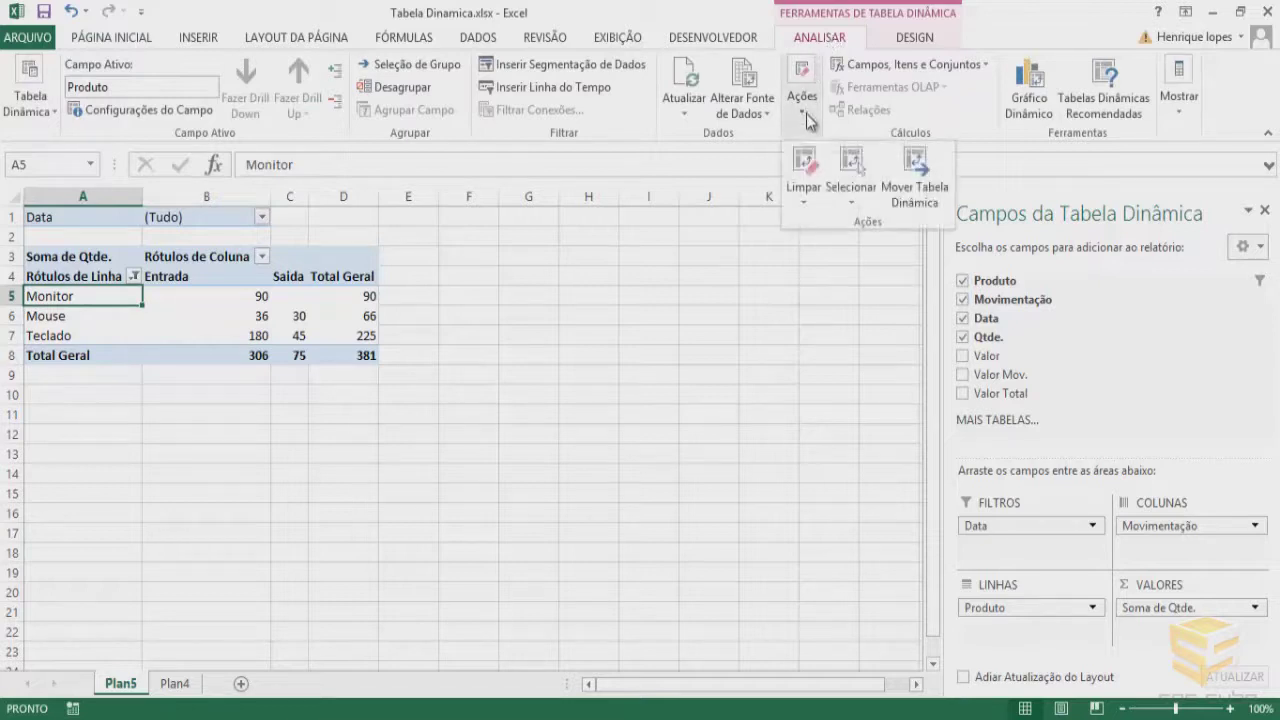
left_click(866, 210)
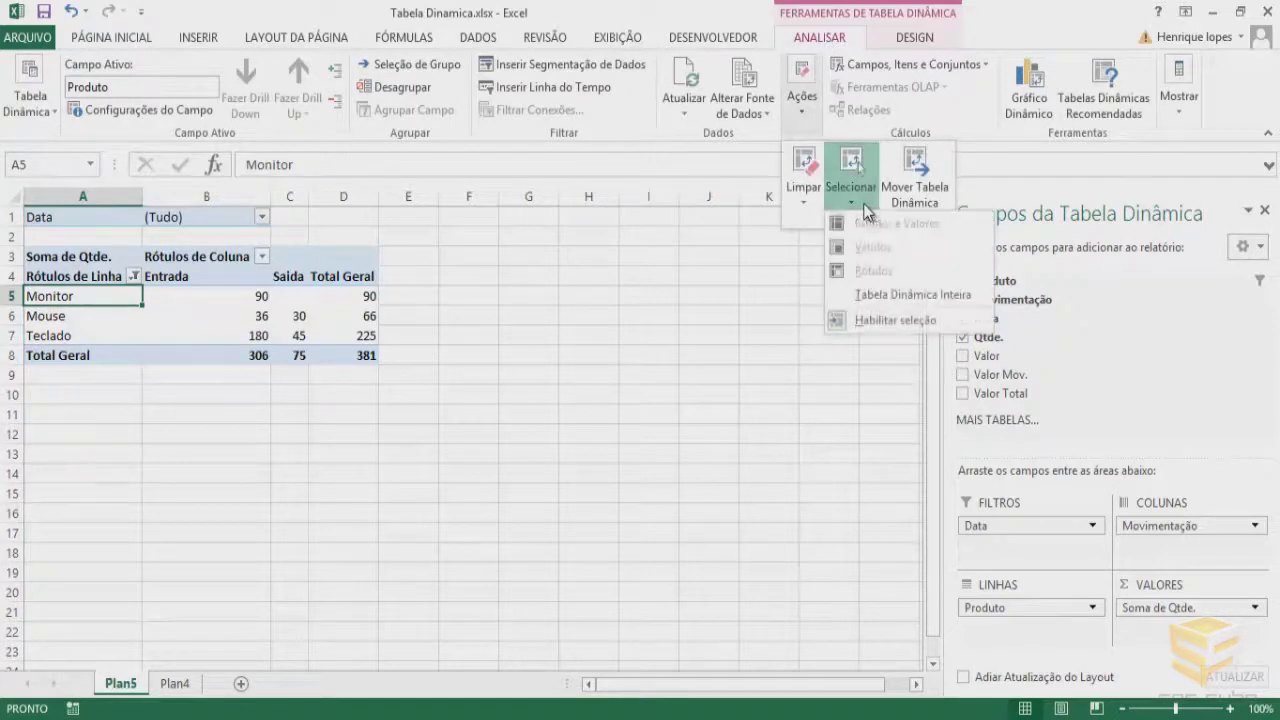
left_click(889, 295)
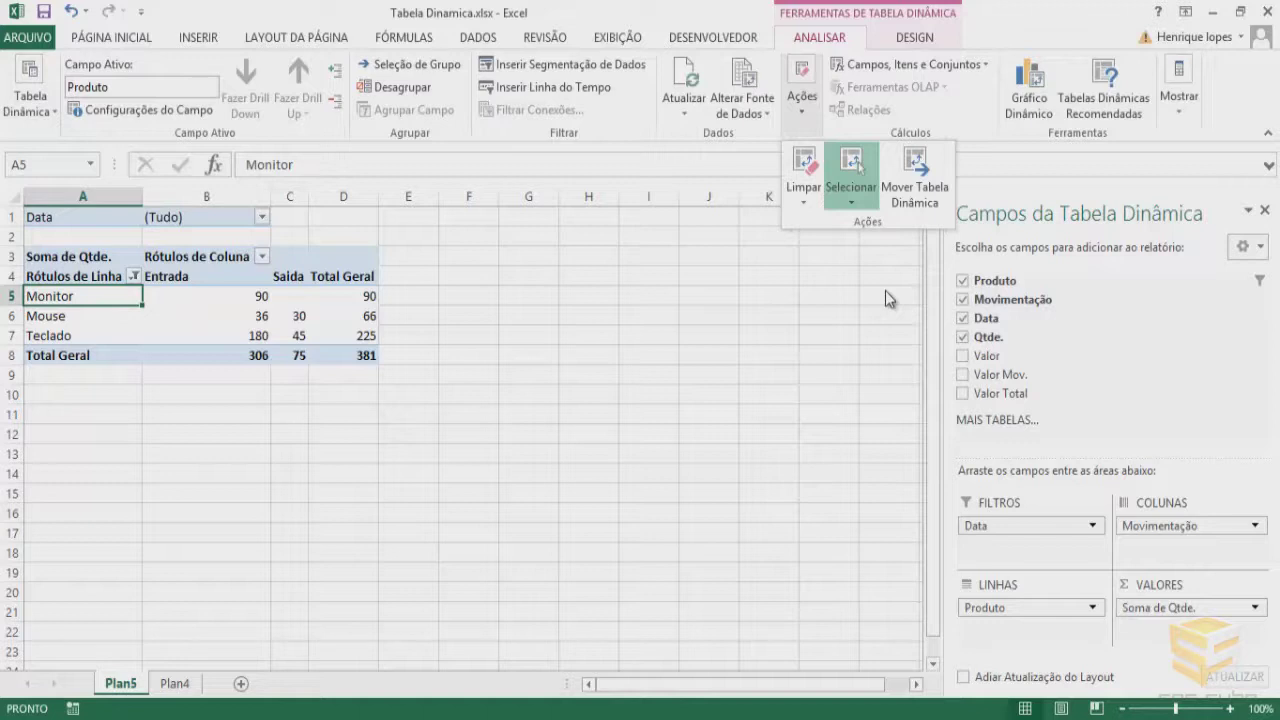
left_click(256, 284)
key("Delete")
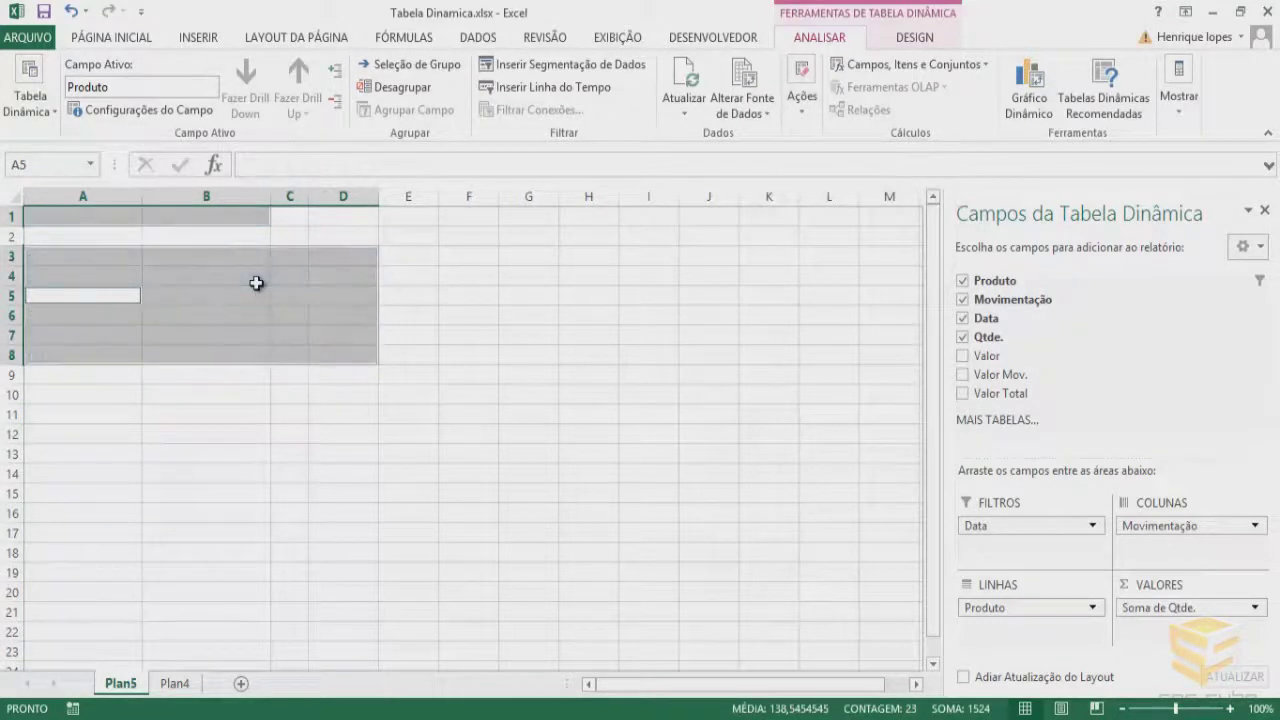
left_click(262, 290)
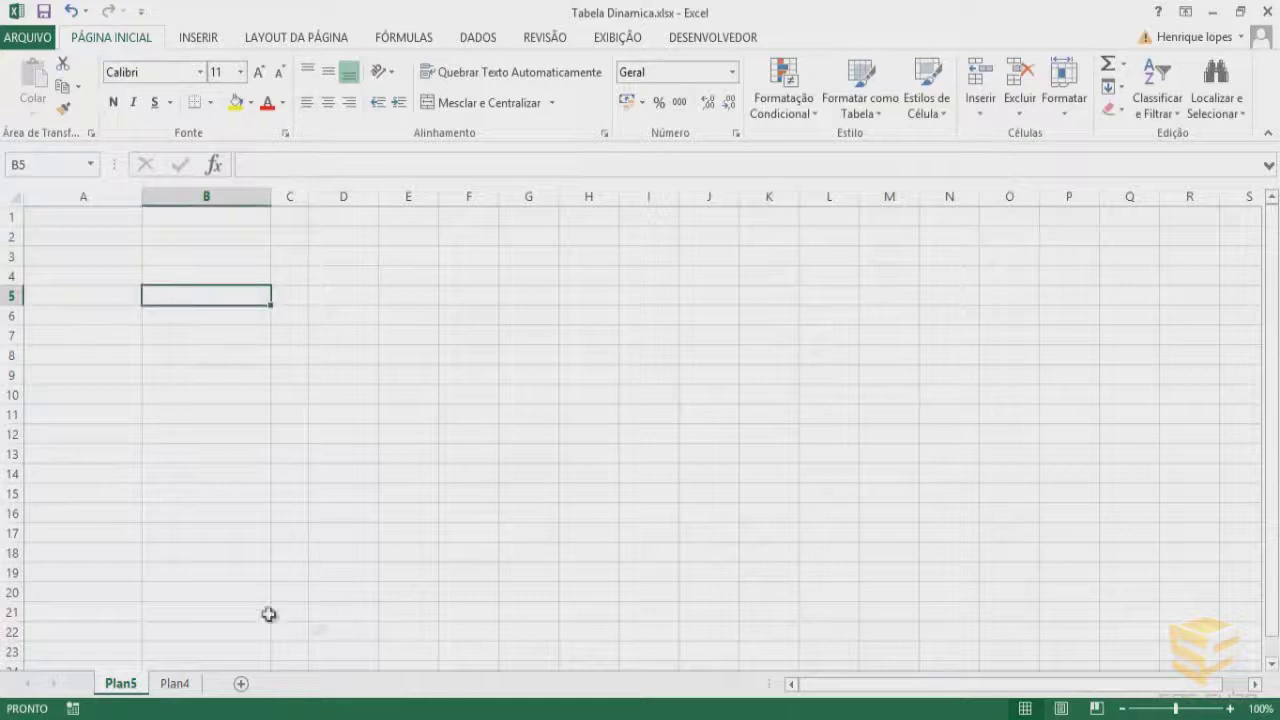
left_click(175, 683)
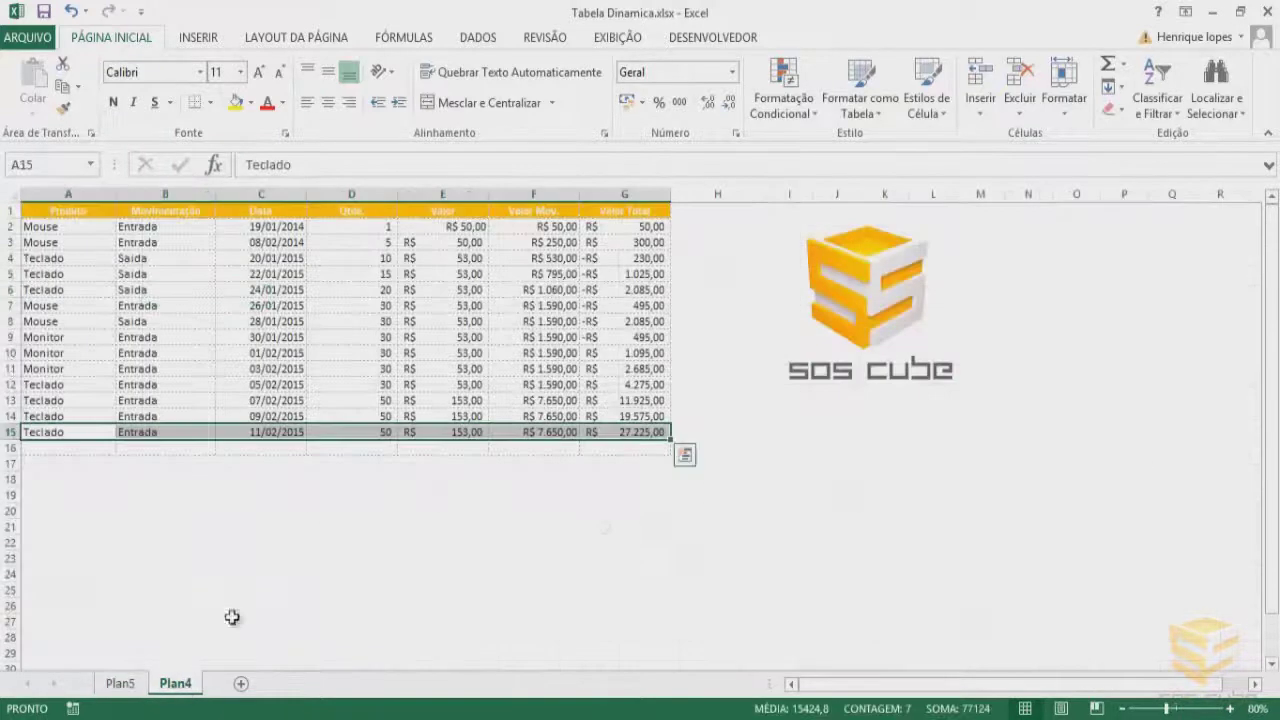
left_click(722, 520)
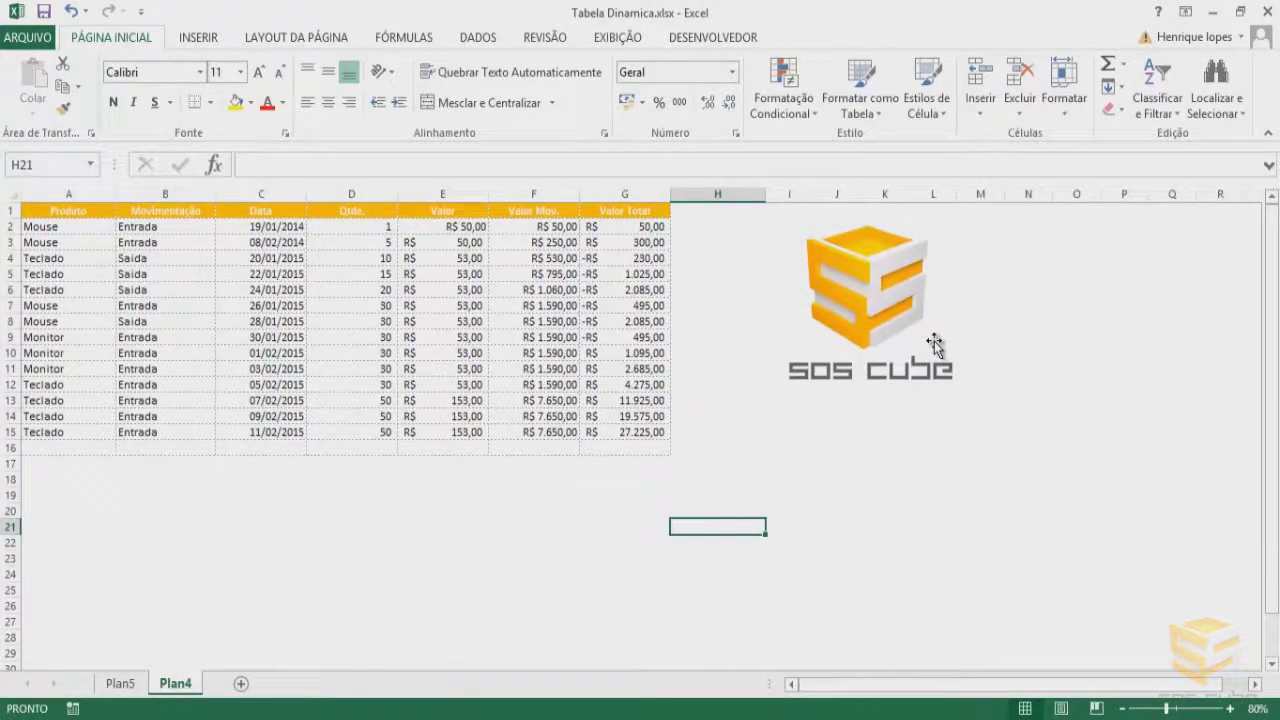